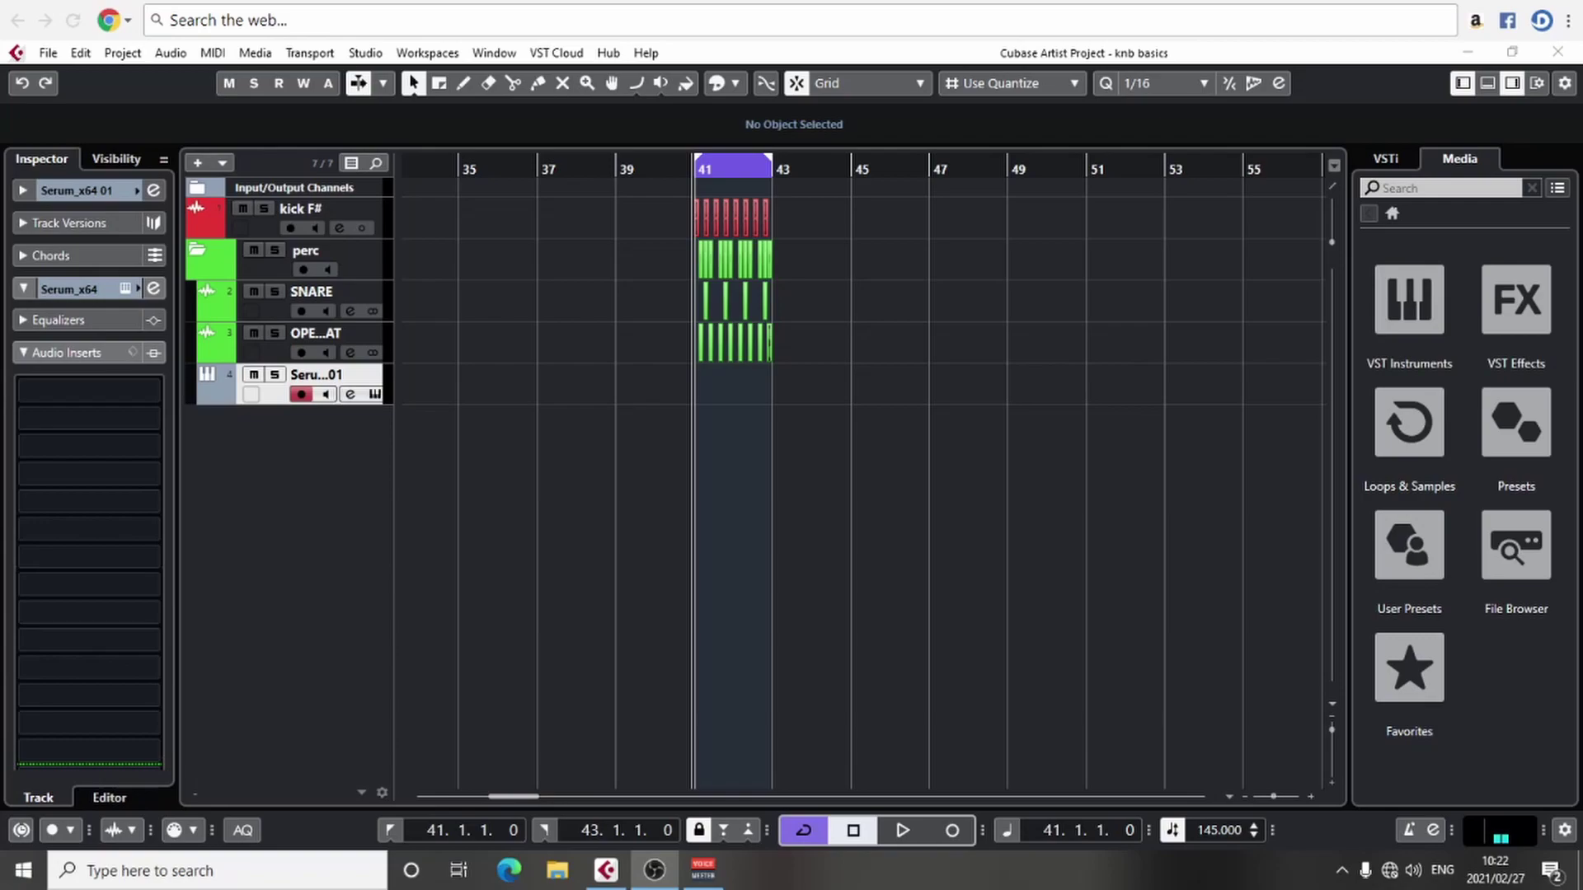
- Set the Cubase snap grid to 1/1 whole bars
{"action": "left_click", "coordinate": [1204, 82]}
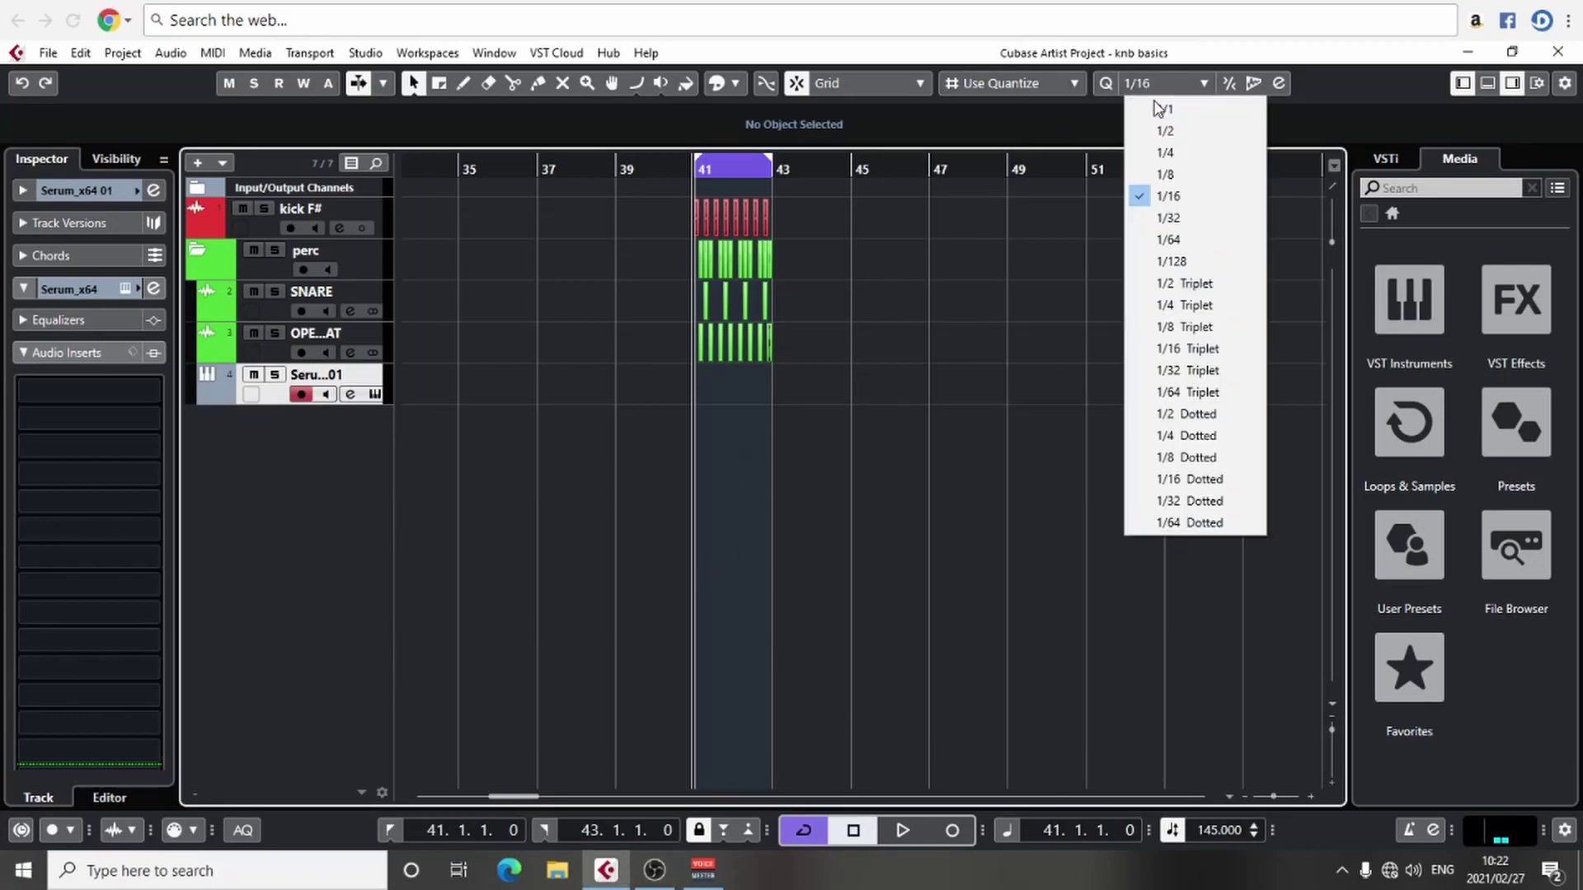
{"action": "left_click", "coordinate": [1164, 109]}
{"action": "scroll", "coordinate": [904, 275], "scroll_direction": "up", "scroll_amount": 2}
- Range-select drum bars 41–43 and duplicate them with Ctrl+D
{"action": "right_click", "coordinate": [839, 276]}
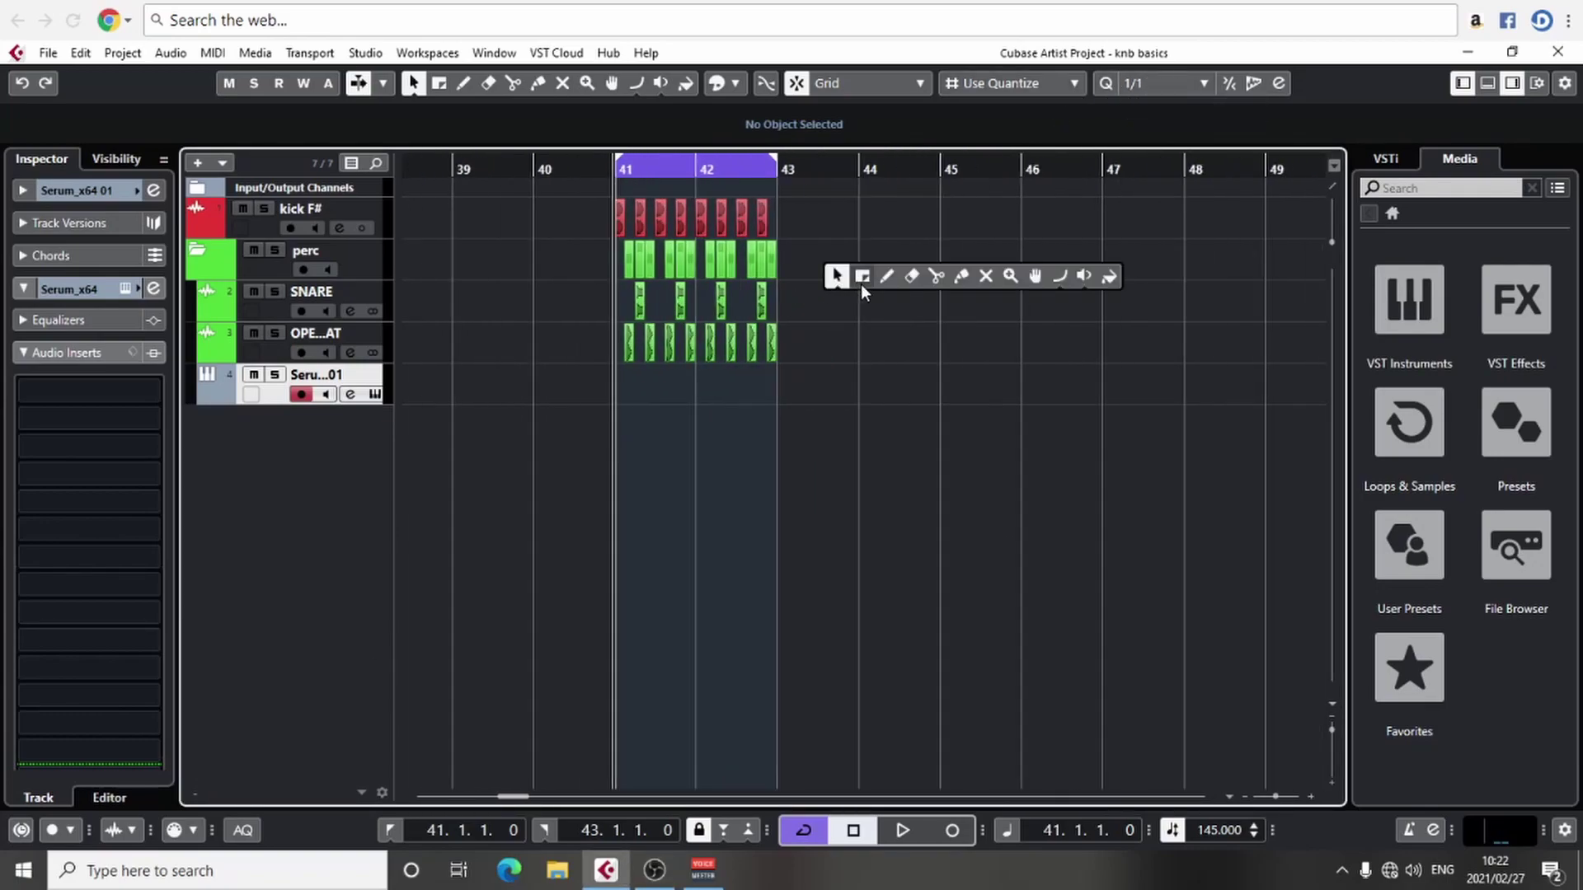
{"action": "left_click", "coordinate": [861, 275]}
{"action": "left_click_drag", "start_coordinate": [618, 211], "coordinate": [787, 337]}
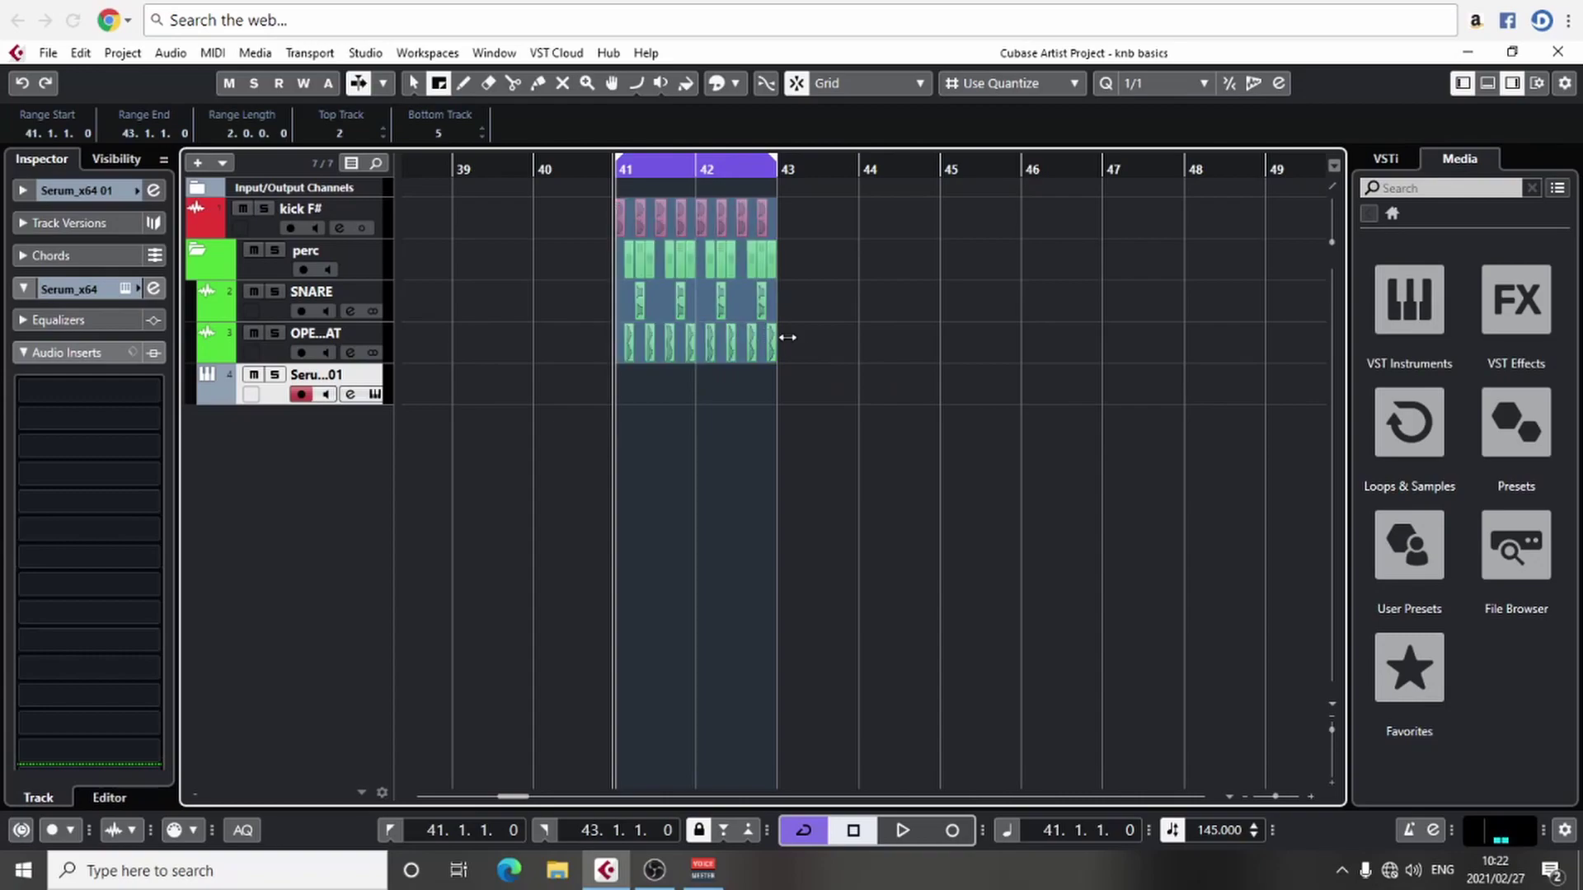
{"action": "scroll", "coordinate": [792, 322], "scroll_direction": "right", "scroll_amount": 2}
{"action": "key", "text": "ctrl+d"}
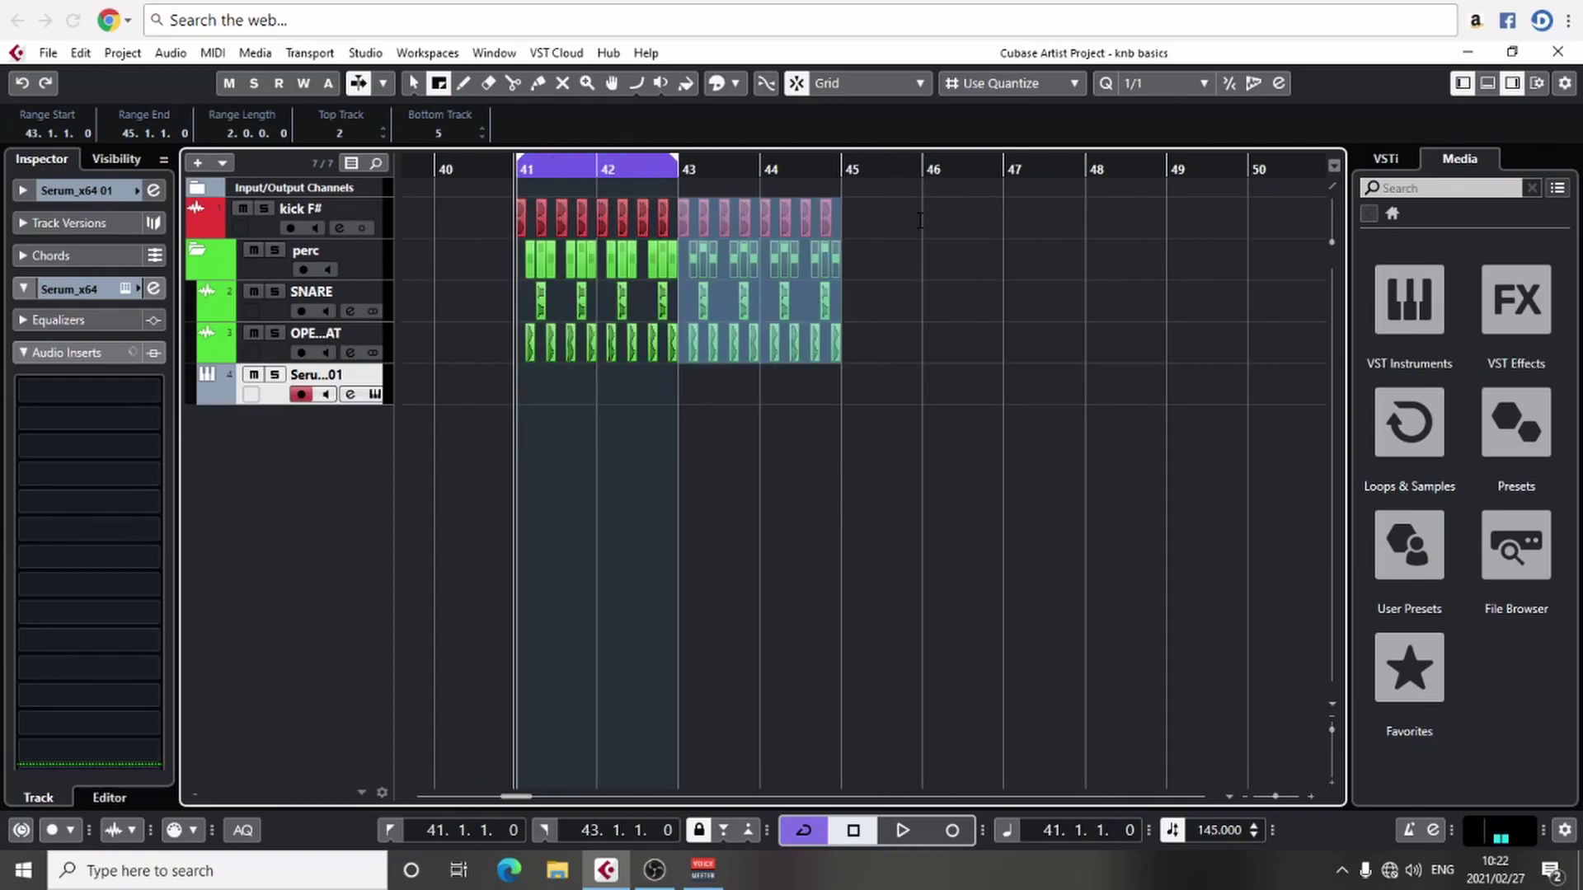
- Extend the loop region to bar 45 and return to Object Selection
{"action": "left_click_drag", "start_coordinate": [677, 161], "coordinate": [839, 160]}
{"action": "right_click", "coordinate": [951, 302]}
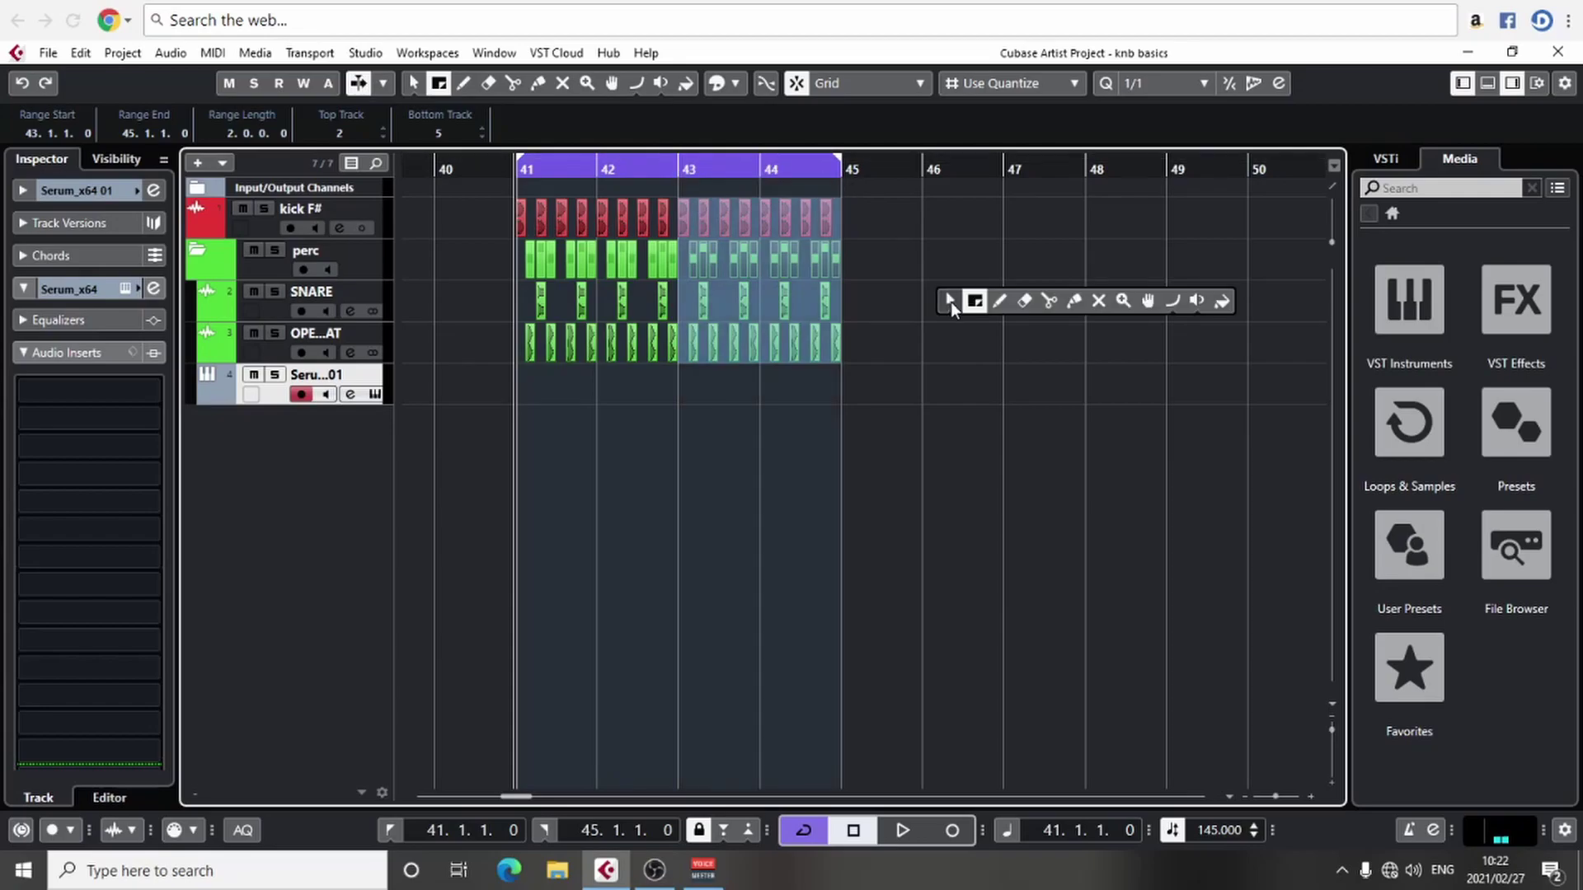
{"action": "left_click", "coordinate": [952, 302]}
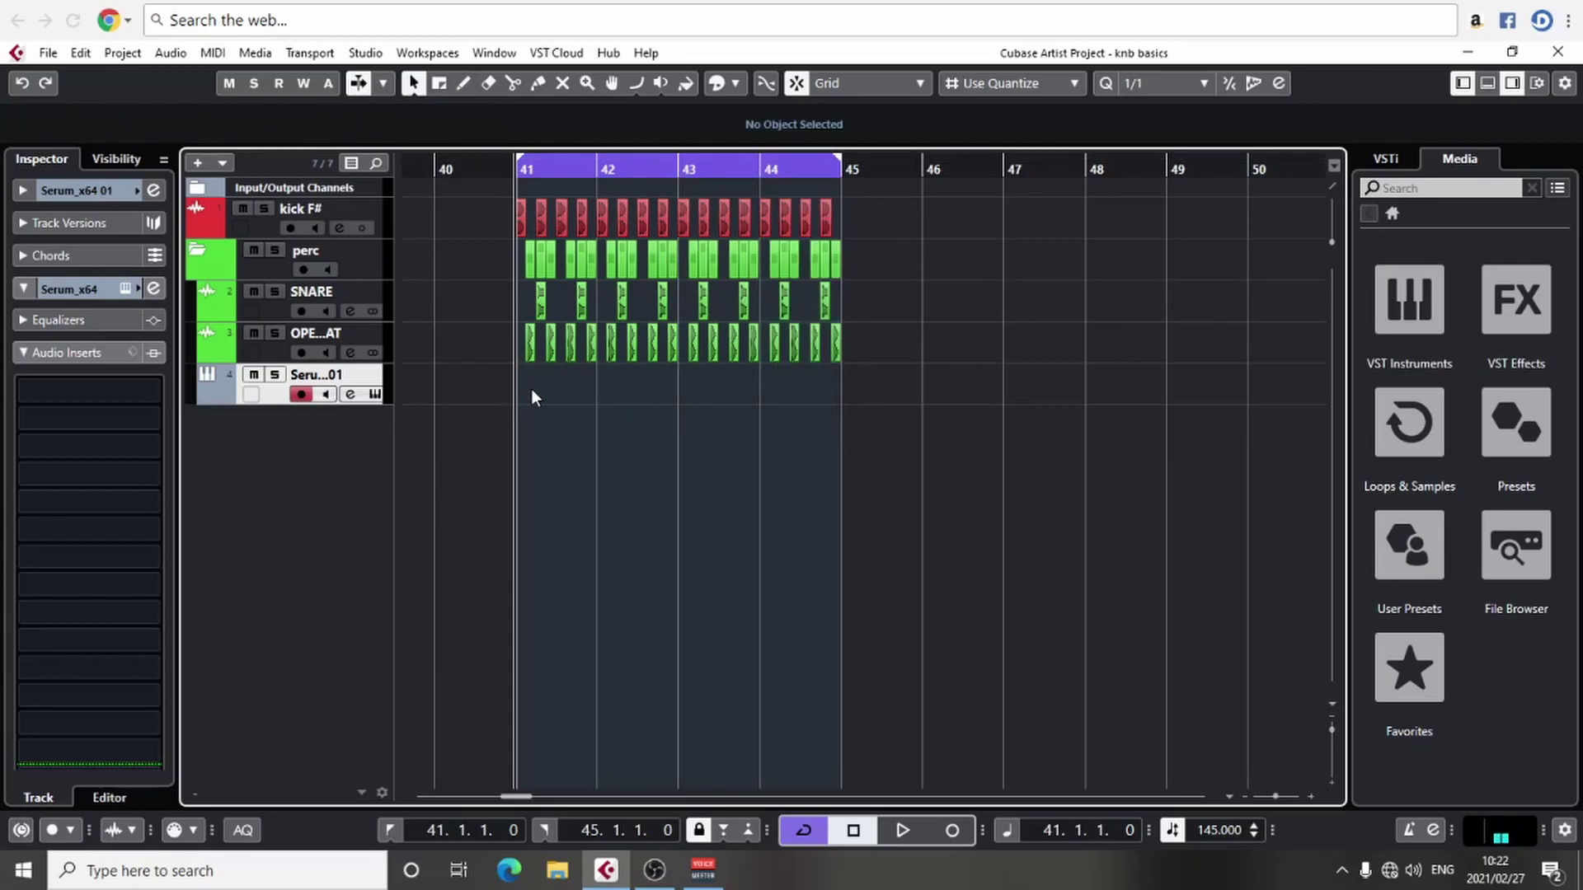
- Create a MIDI part over bars 41–45 on the Serum track and open it
{"action": "left_click_drag", "start_coordinate": [530, 394], "coordinate": [840, 394]}
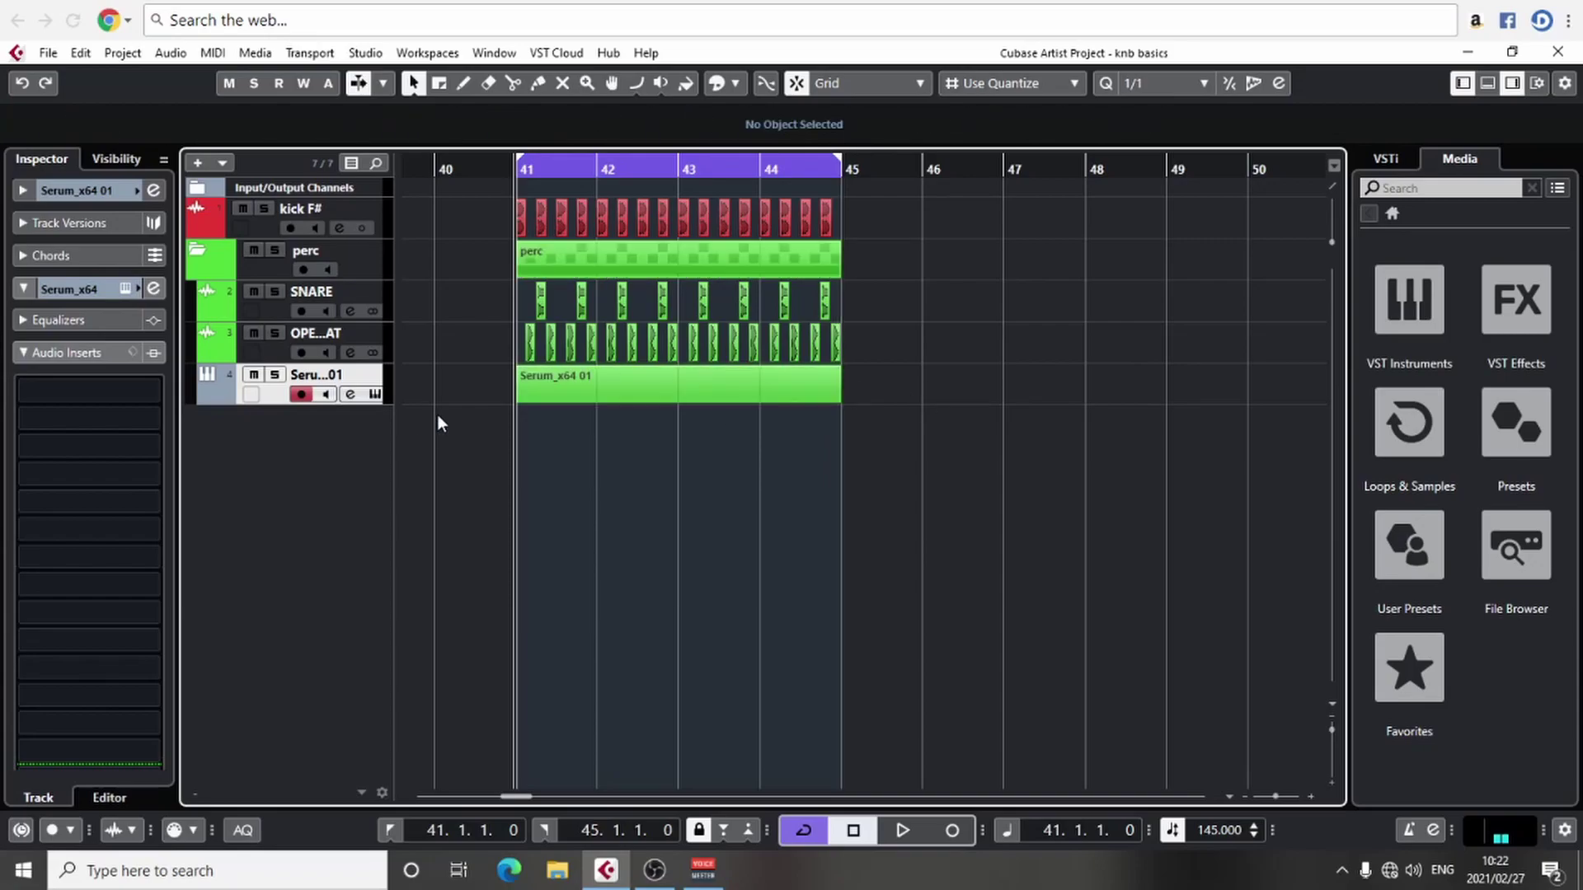
{"action": "left_click_drag", "start_coordinate": [374, 405], "coordinate": [375, 443]}
{"action": "left_click", "coordinate": [562, 419]}
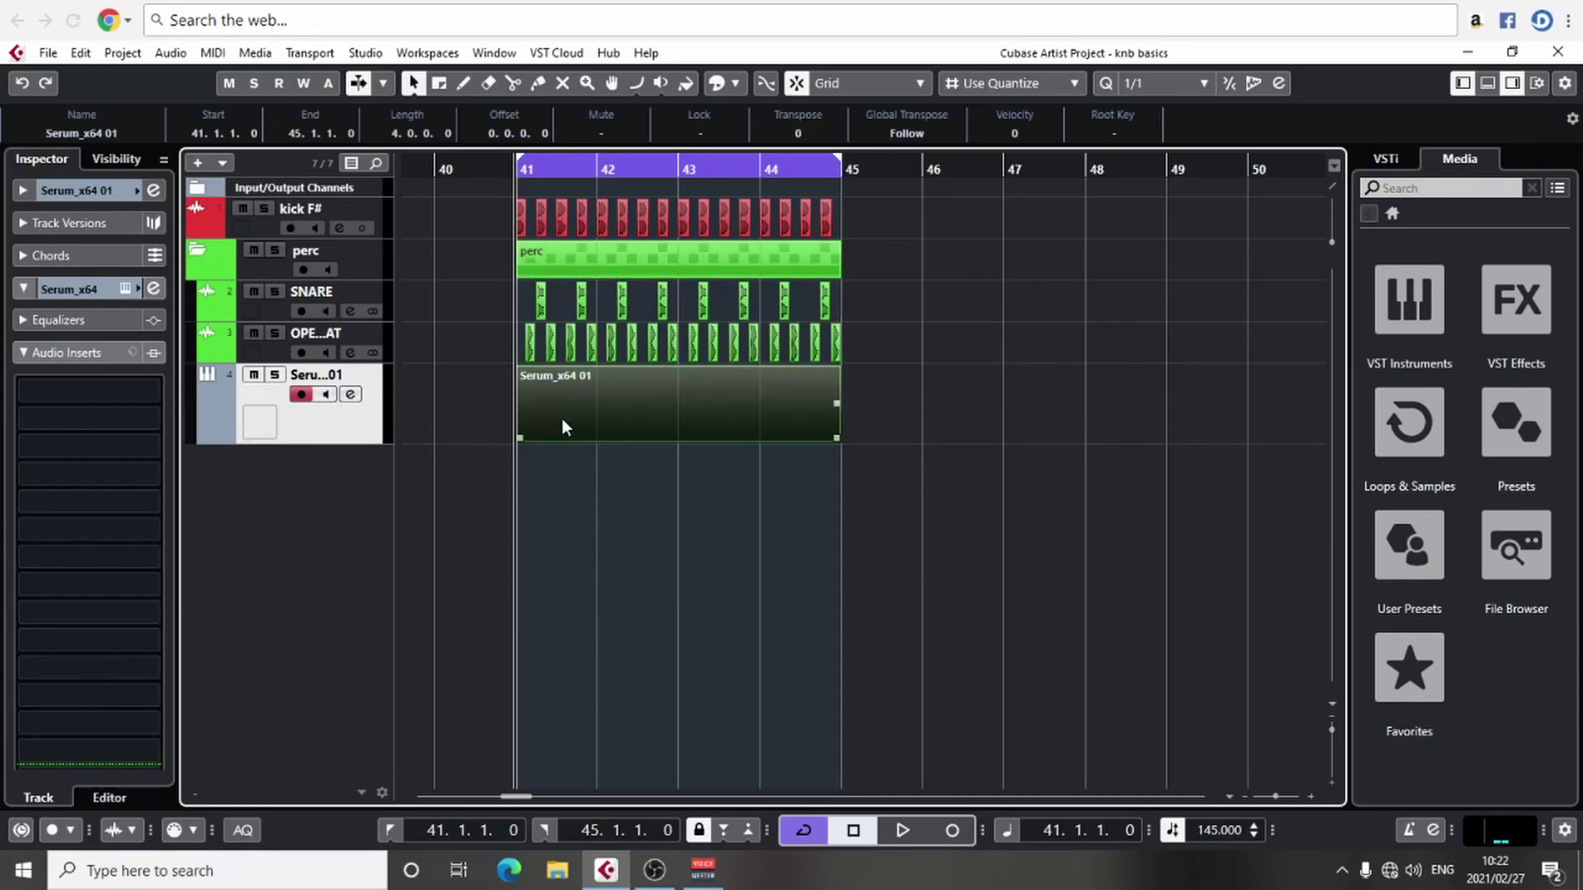
{"action": "double_click", "coordinate": [561, 420]}
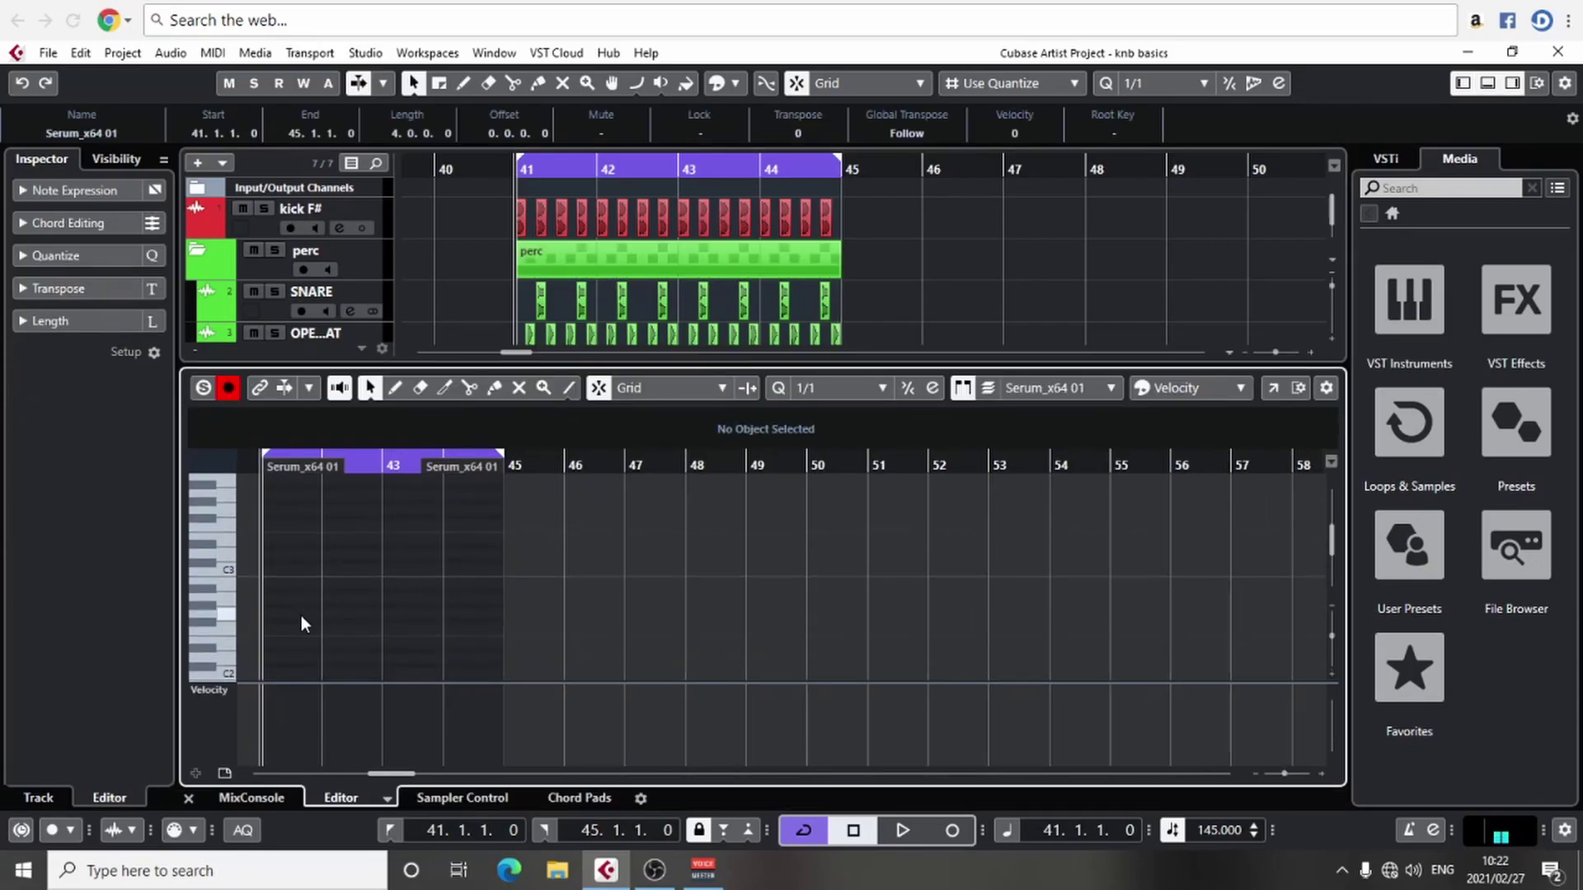
- Draw one F#2 note stretched to bar 45, then close the Key Editor
{"action": "left_click_drag", "start_coordinate": [282, 621], "coordinate": [502, 619]}
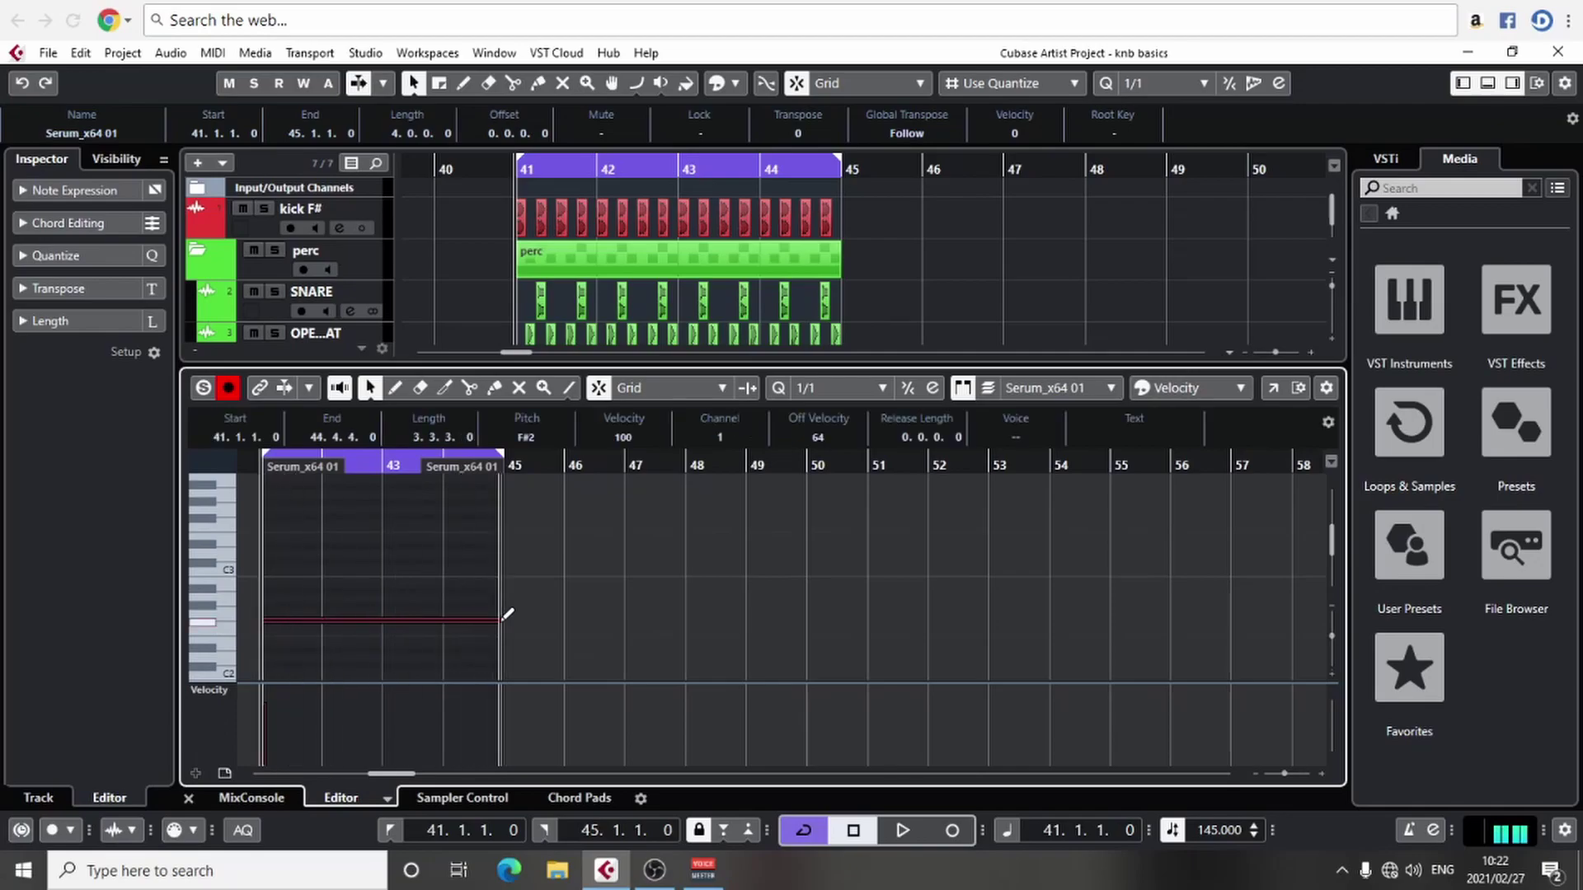
{"action": "scroll", "coordinate": [553, 636], "scroll_direction": "up", "scroll_amount": 2}
{"action": "scroll", "coordinate": [951, 640], "scroll_direction": "up", "scroll_amount": 2}
{"action": "scroll", "coordinate": [917, 629], "scroll_direction": "left", "scroll_amount": 2}
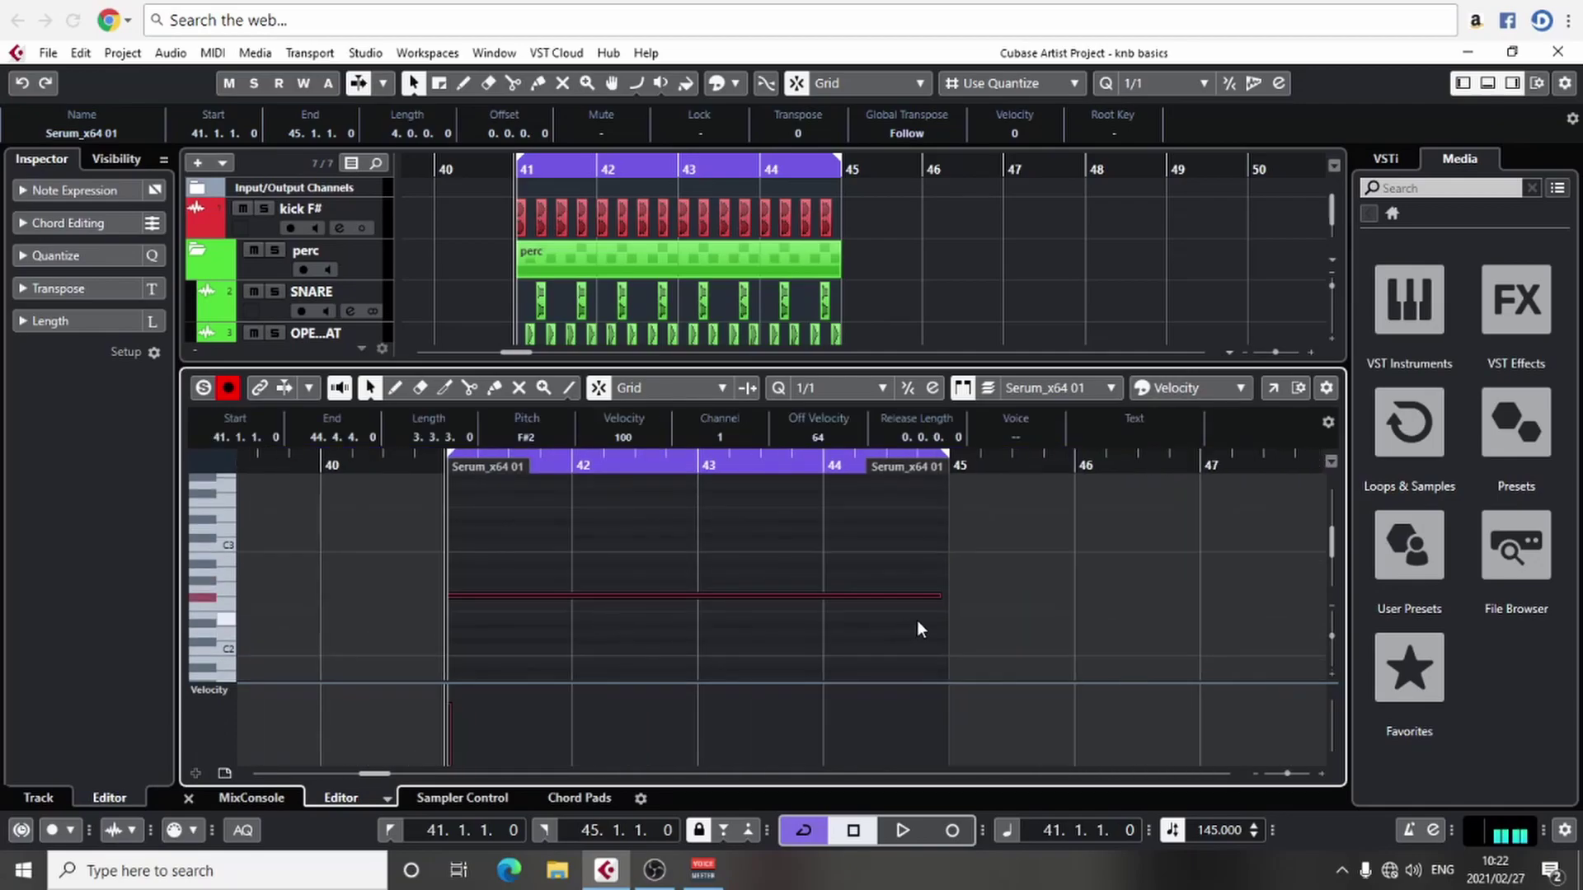
{"action": "left_click_drag", "start_coordinate": [938, 595], "coordinate": [948, 595]}
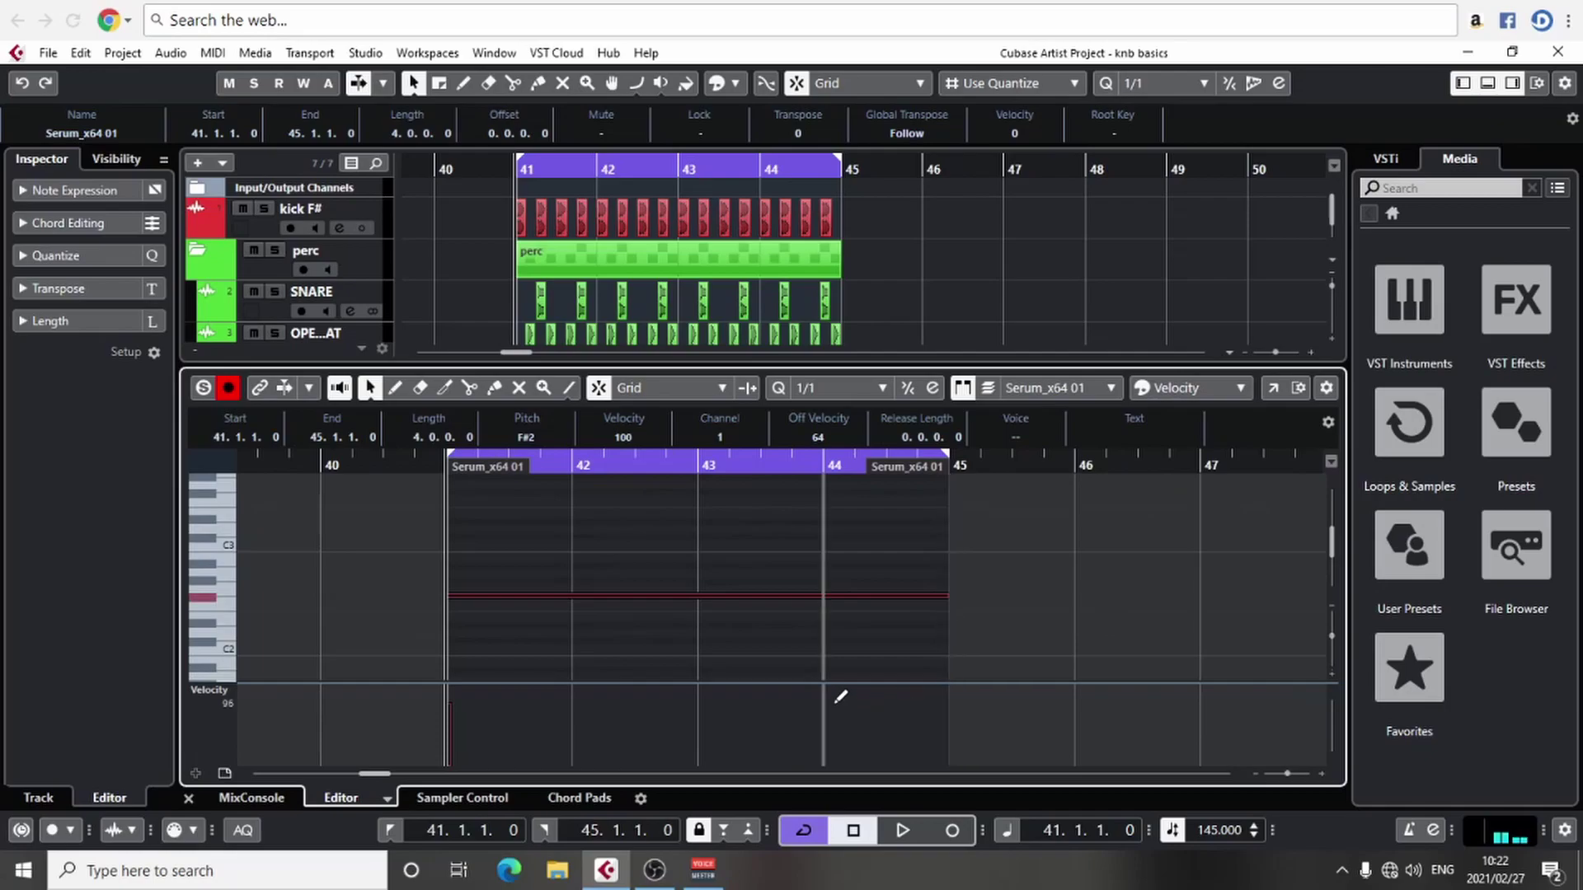
{"action": "left_click", "coordinate": [188, 798]}
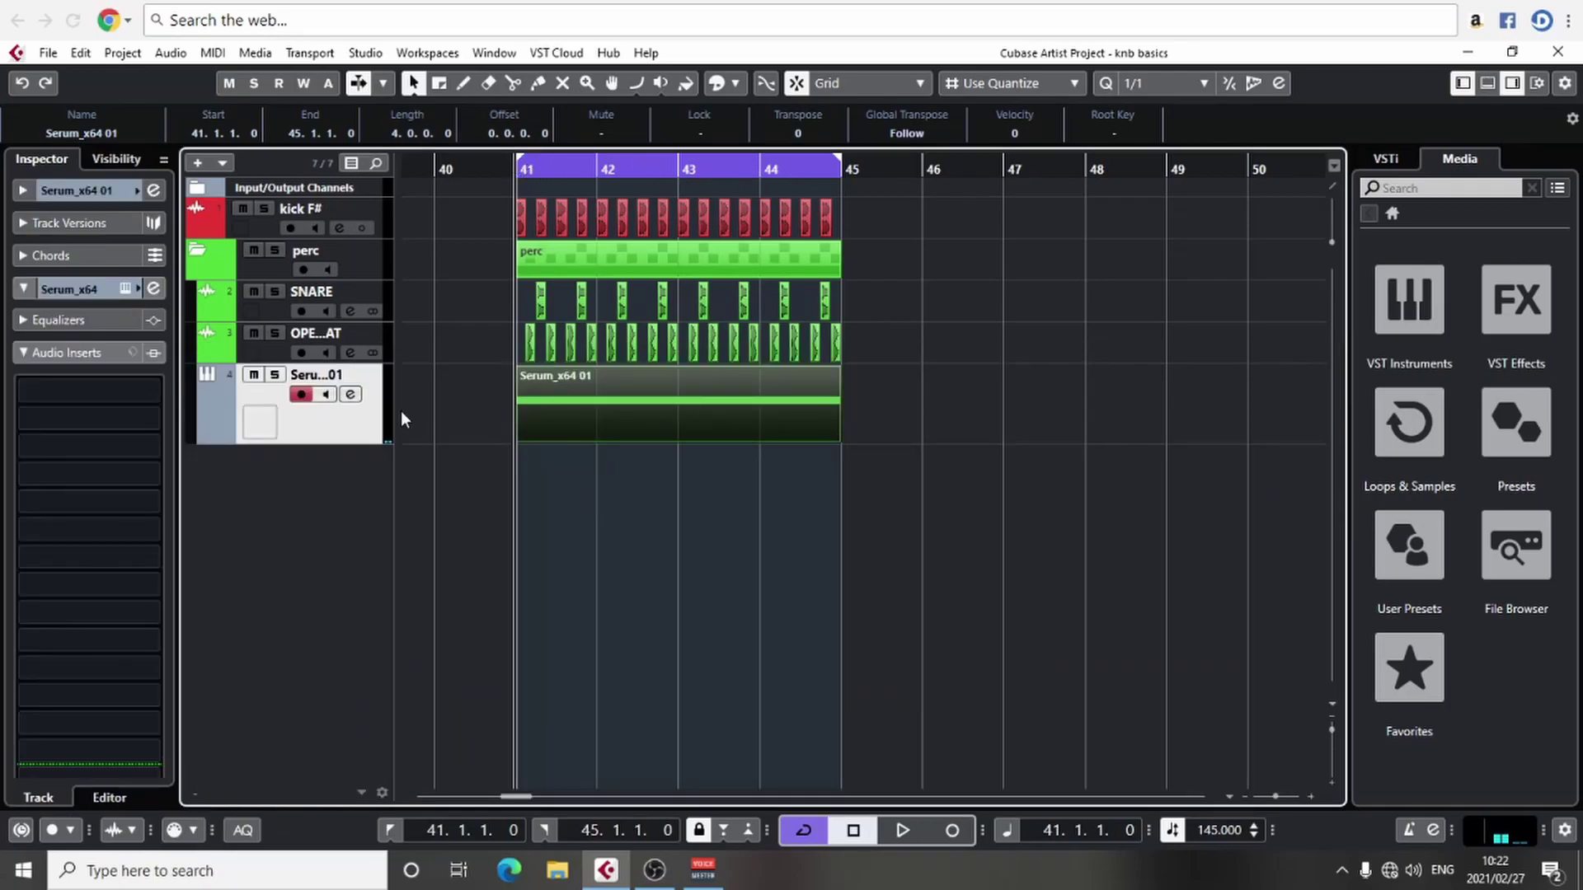
- Shape LFO 1 from saw down into a 4-bar exponential rise on OSC A coarse pitch
{"action": "left_click", "coordinate": [135, 288]}
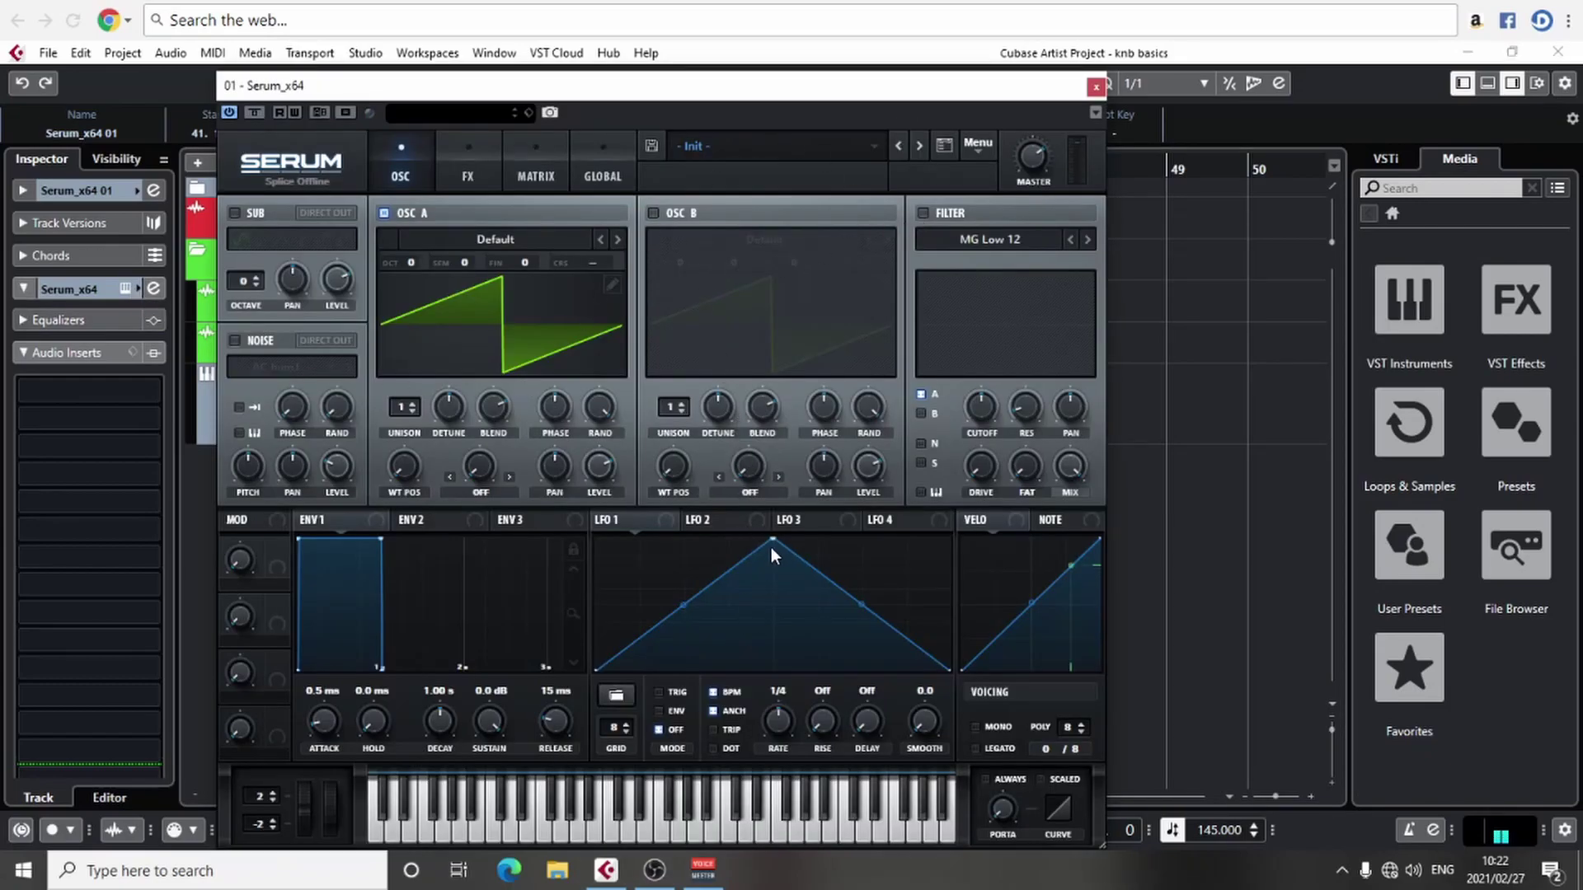
{"action": "left_click_drag", "start_coordinate": [773, 541], "coordinate": [950, 544]}
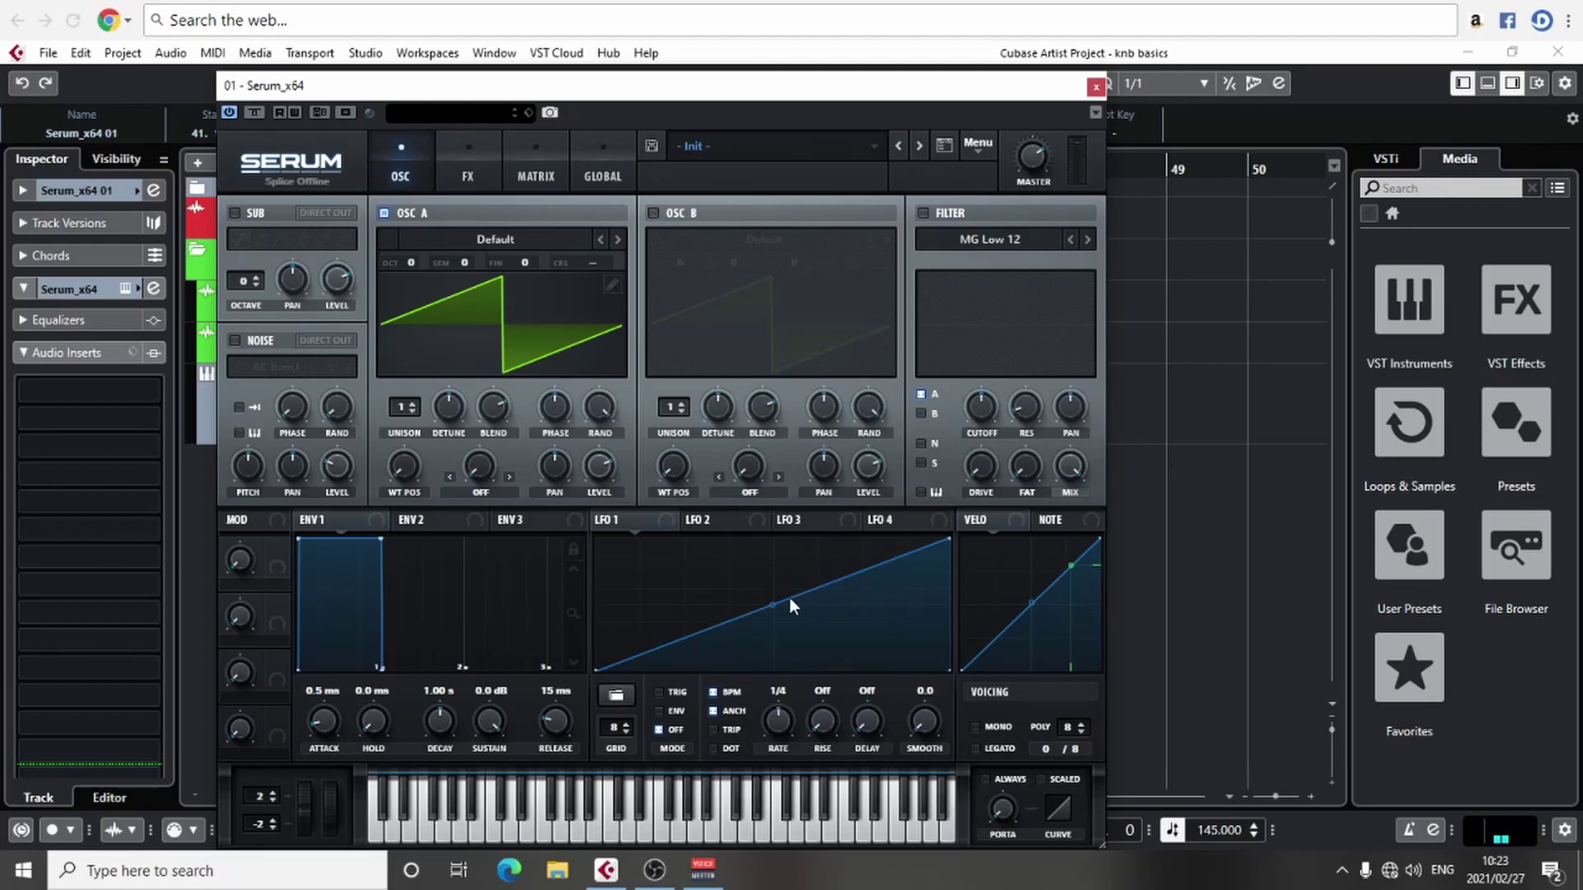
{"action": "left_click_drag", "start_coordinate": [790, 606], "coordinate": [777, 624]}
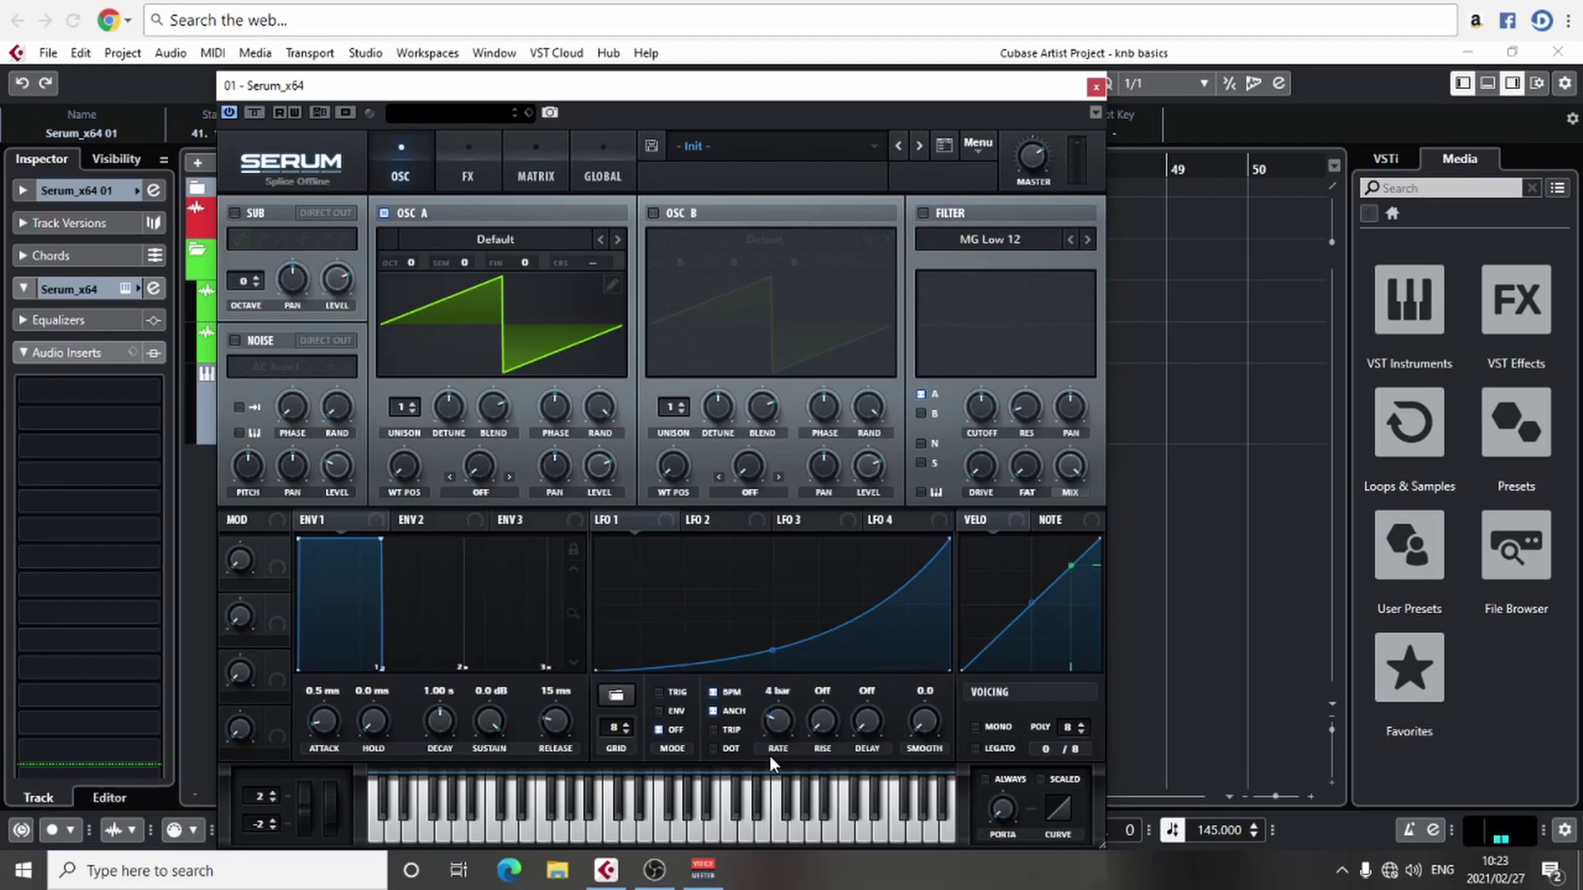
{"action": "left_click", "coordinate": [625, 704]}
{"action": "mouse_move", "coordinate": [693, 527]}
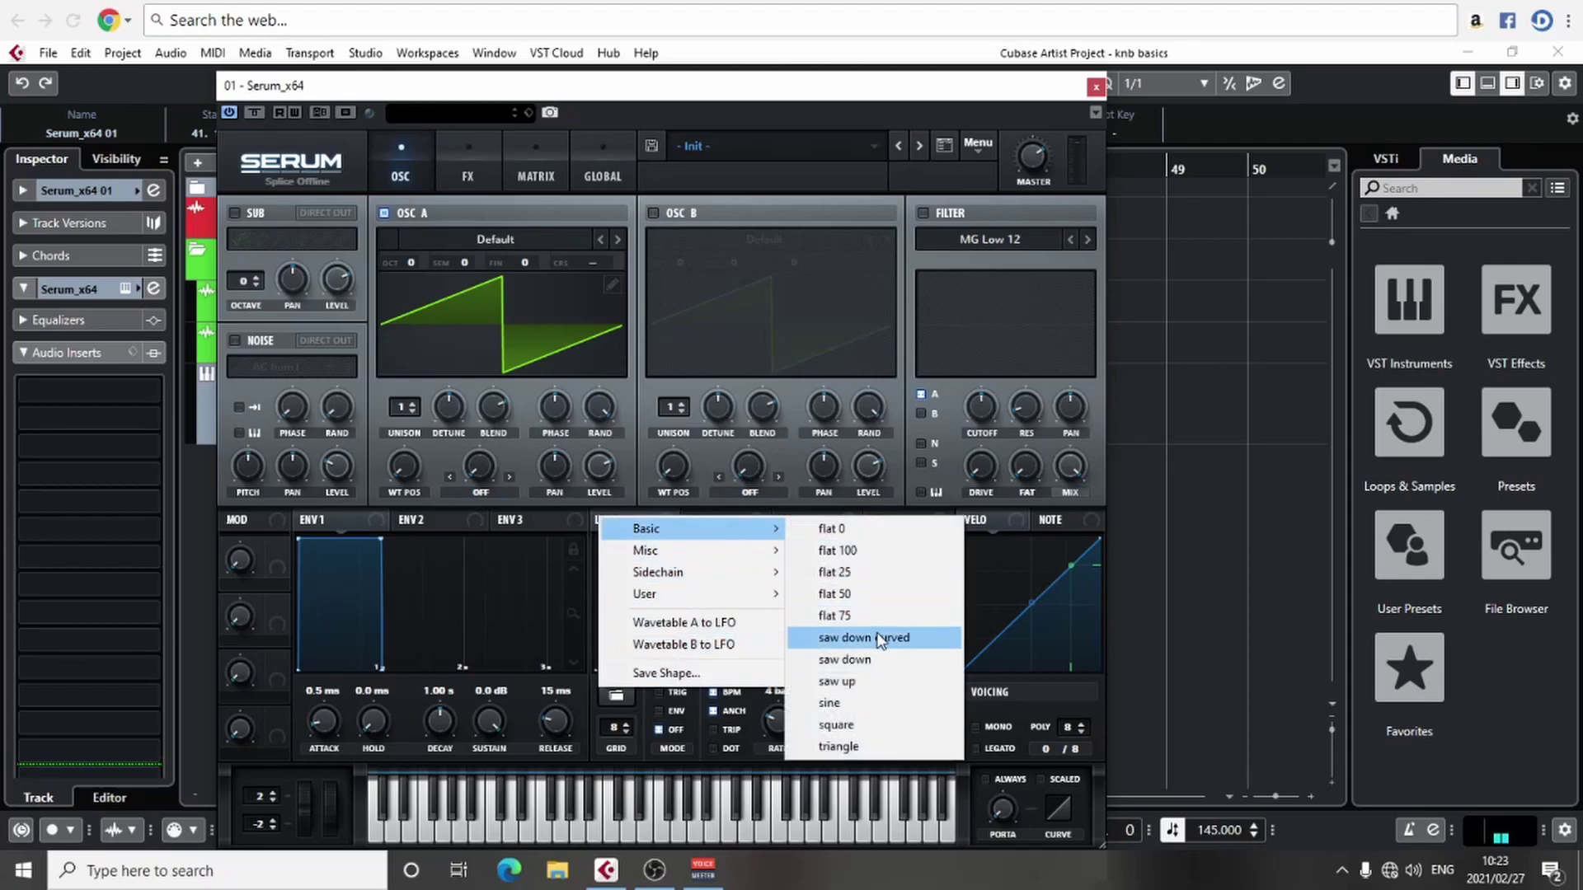
{"action": "left_click", "coordinate": [844, 659]}
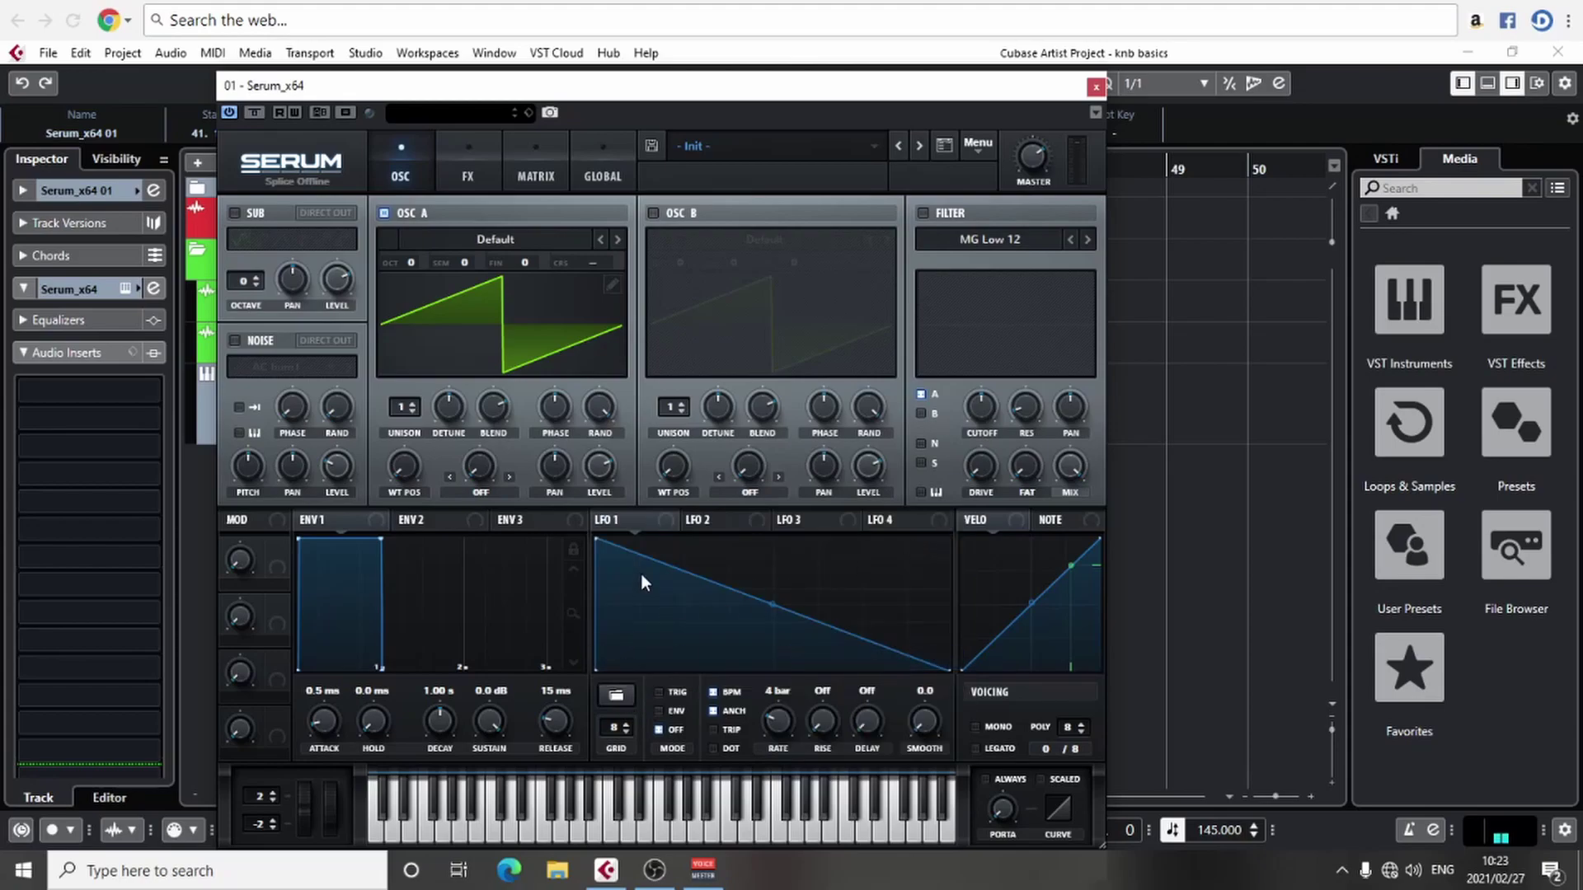
{"action": "left_click_drag", "start_coordinate": [601, 538], "coordinate": [597, 669]}
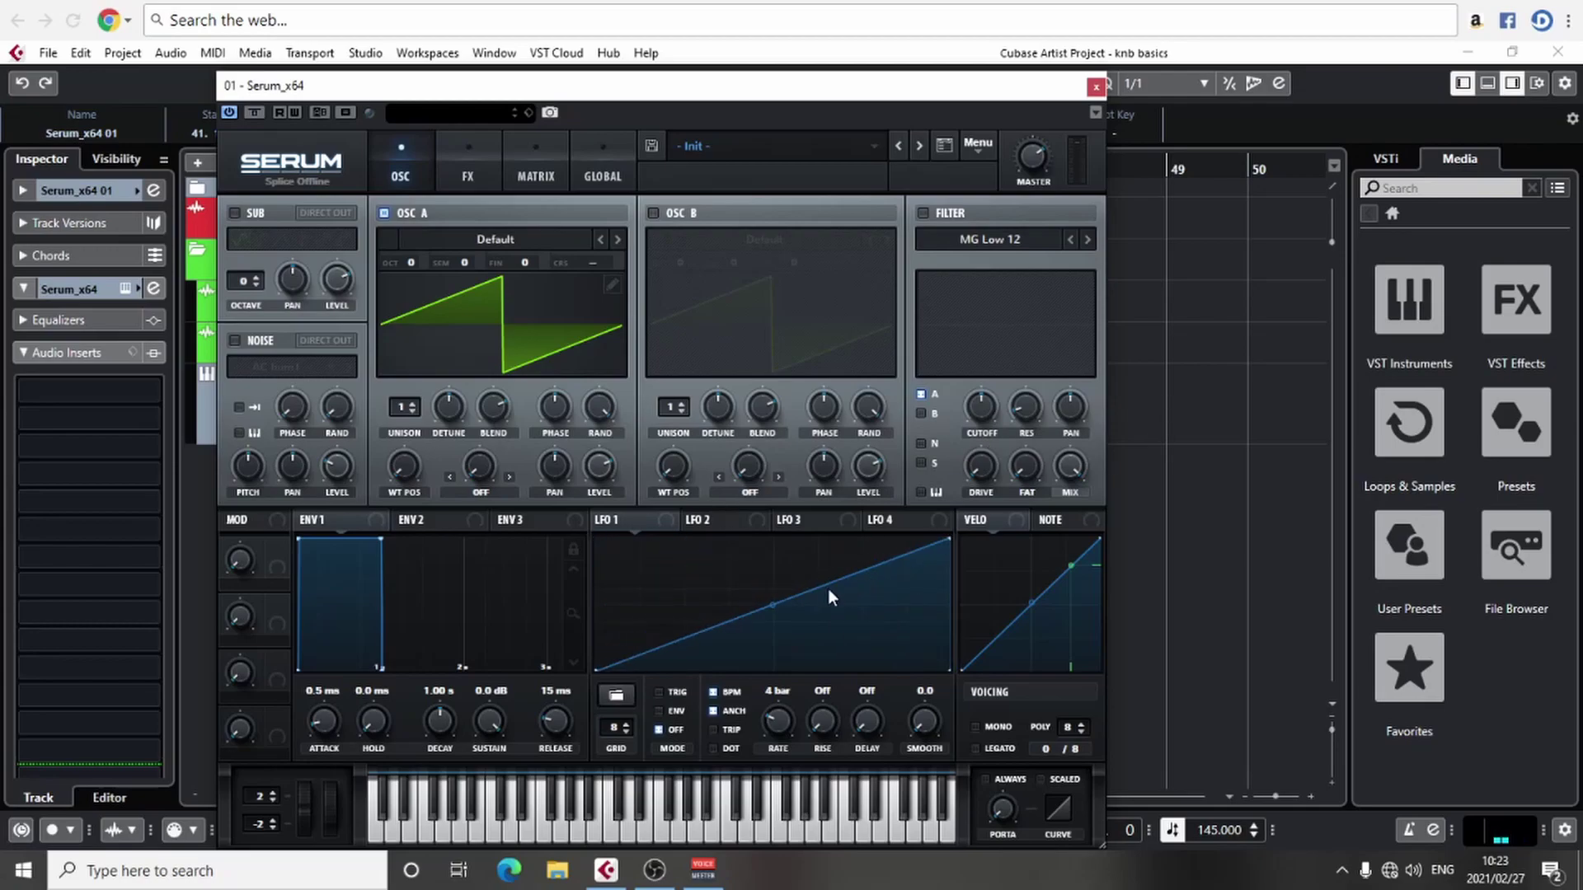
{"action": "left_click_drag", "start_coordinate": [776, 607], "coordinate": [780, 633]}
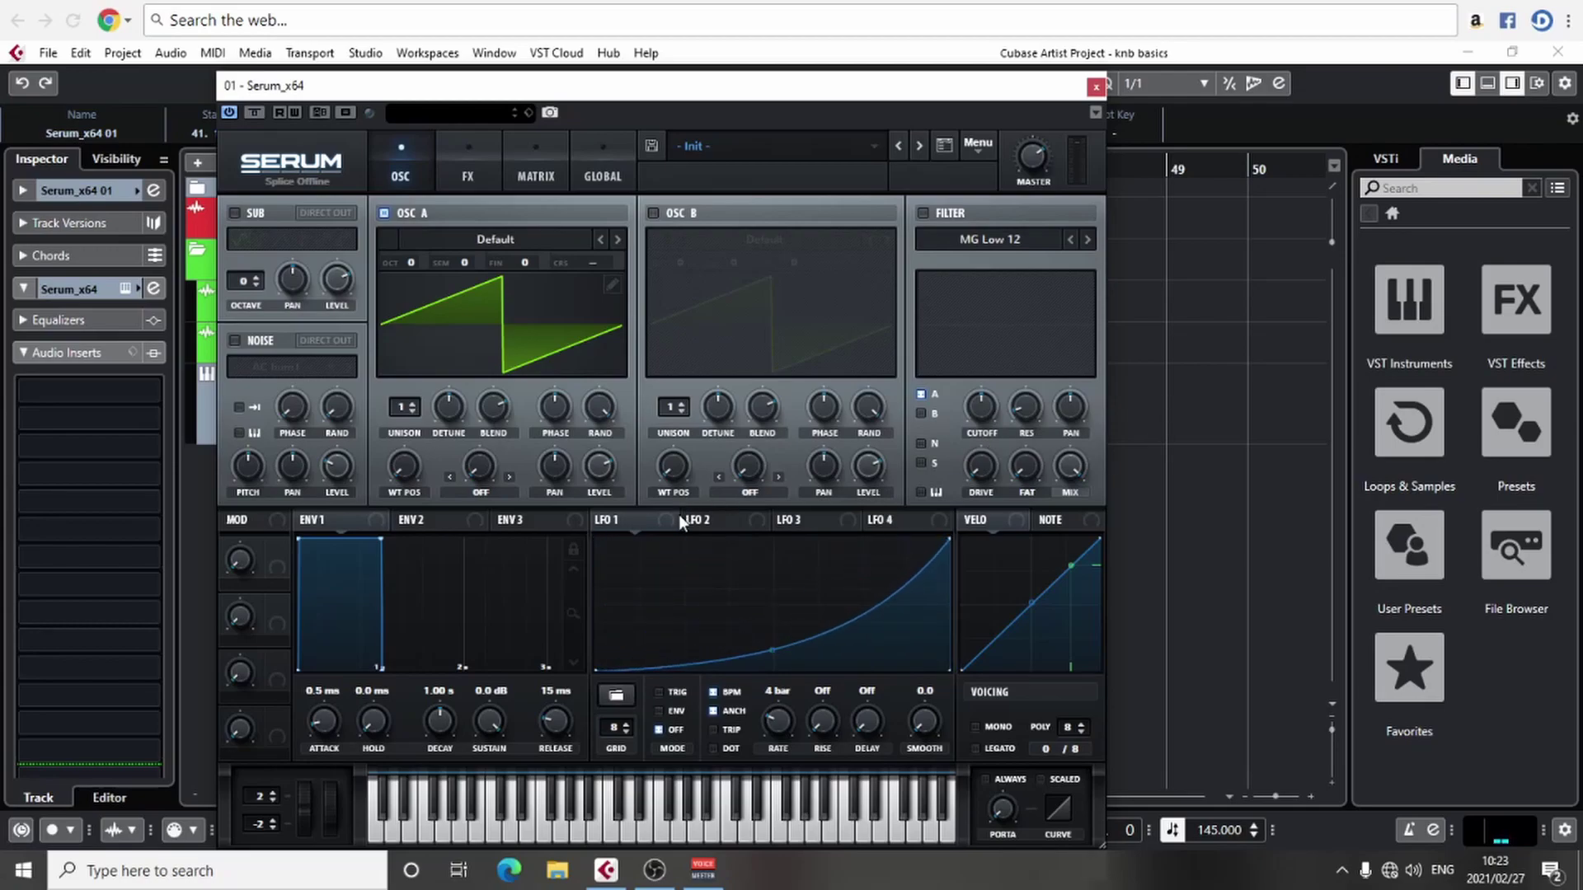
{"action": "left_click_drag", "start_coordinate": [646, 527], "coordinate": [593, 272]}
- Make the LFO 1 → A CoarsePit matrix row unipolar
{"action": "left_click", "coordinate": [547, 179]}
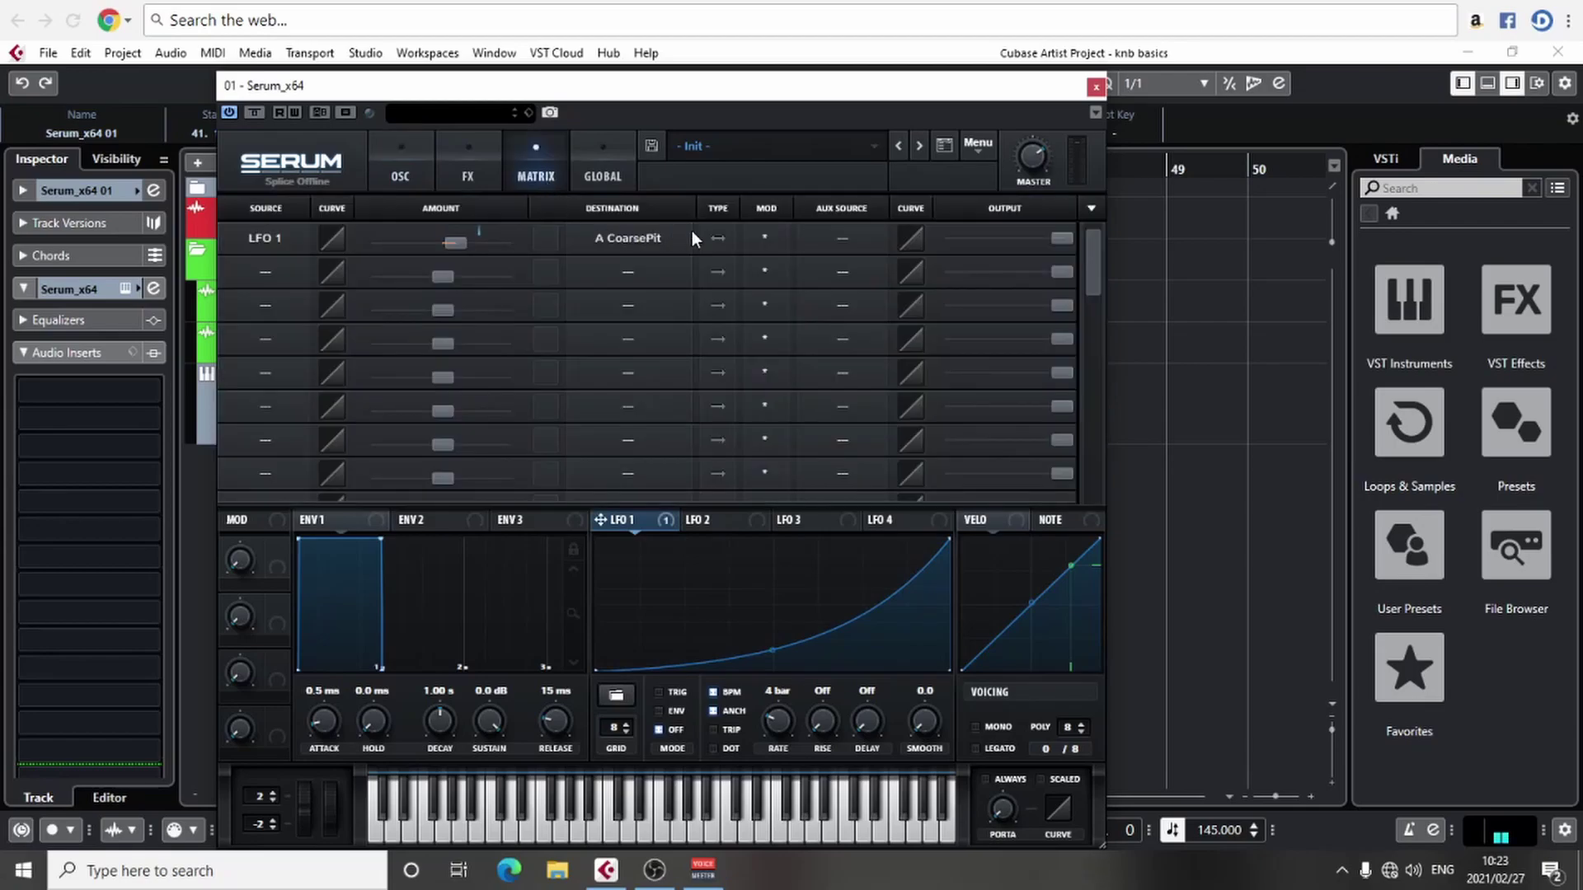
{"action": "left_click", "coordinate": [718, 237]}
{"action": "left_click", "coordinate": [402, 174]}
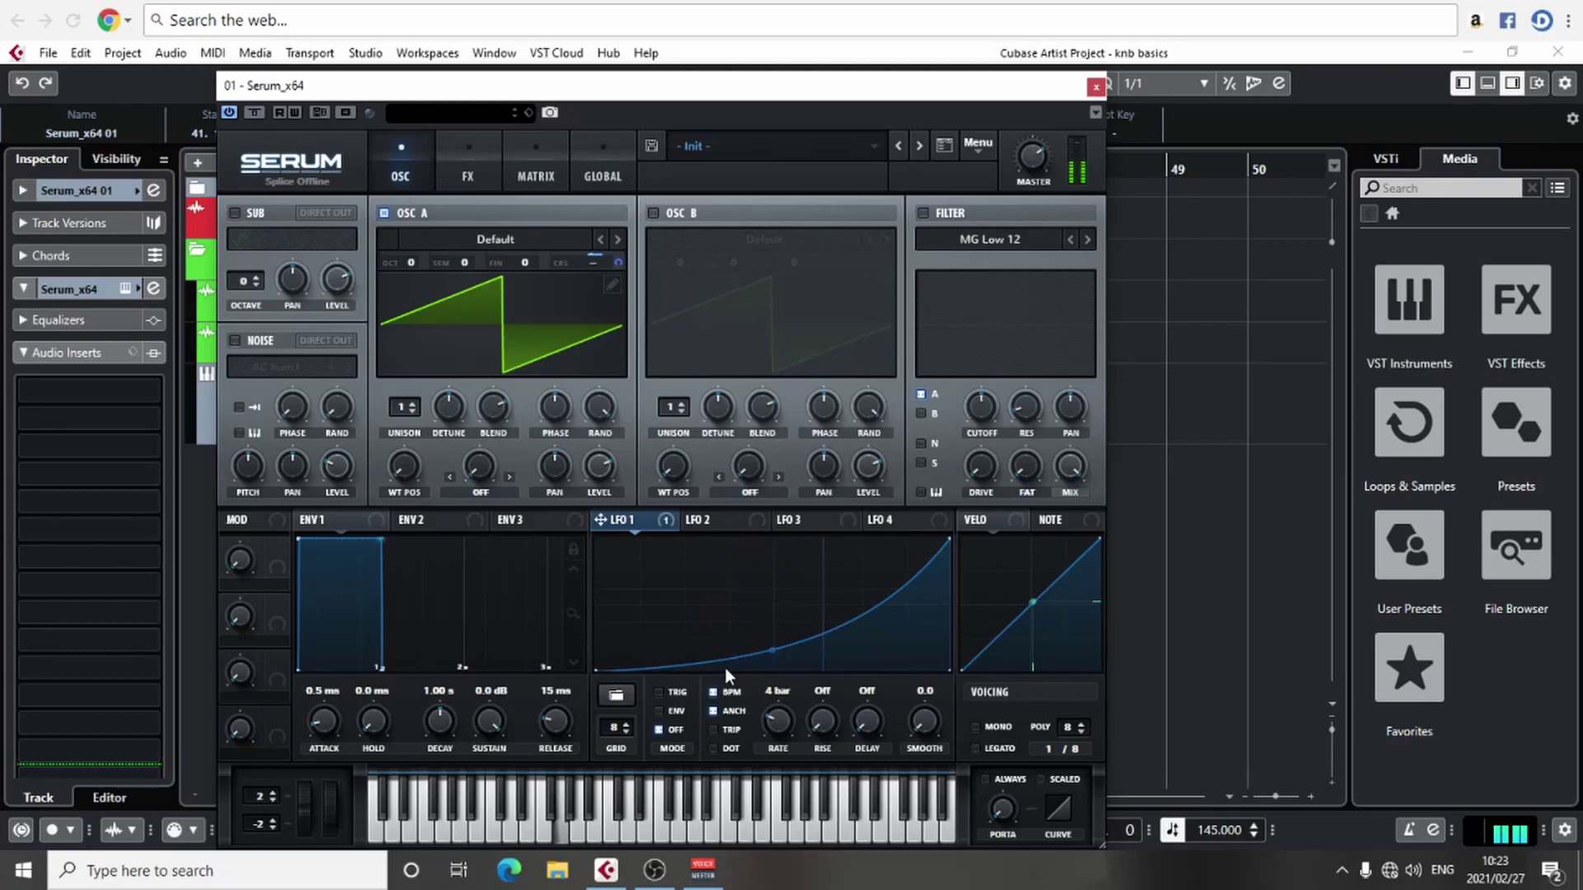
- Retrigger LFO 1, enable the filter as High 12 with raised resonance and 34 Hz cutoff
{"action": "left_click", "coordinate": [663, 694]}
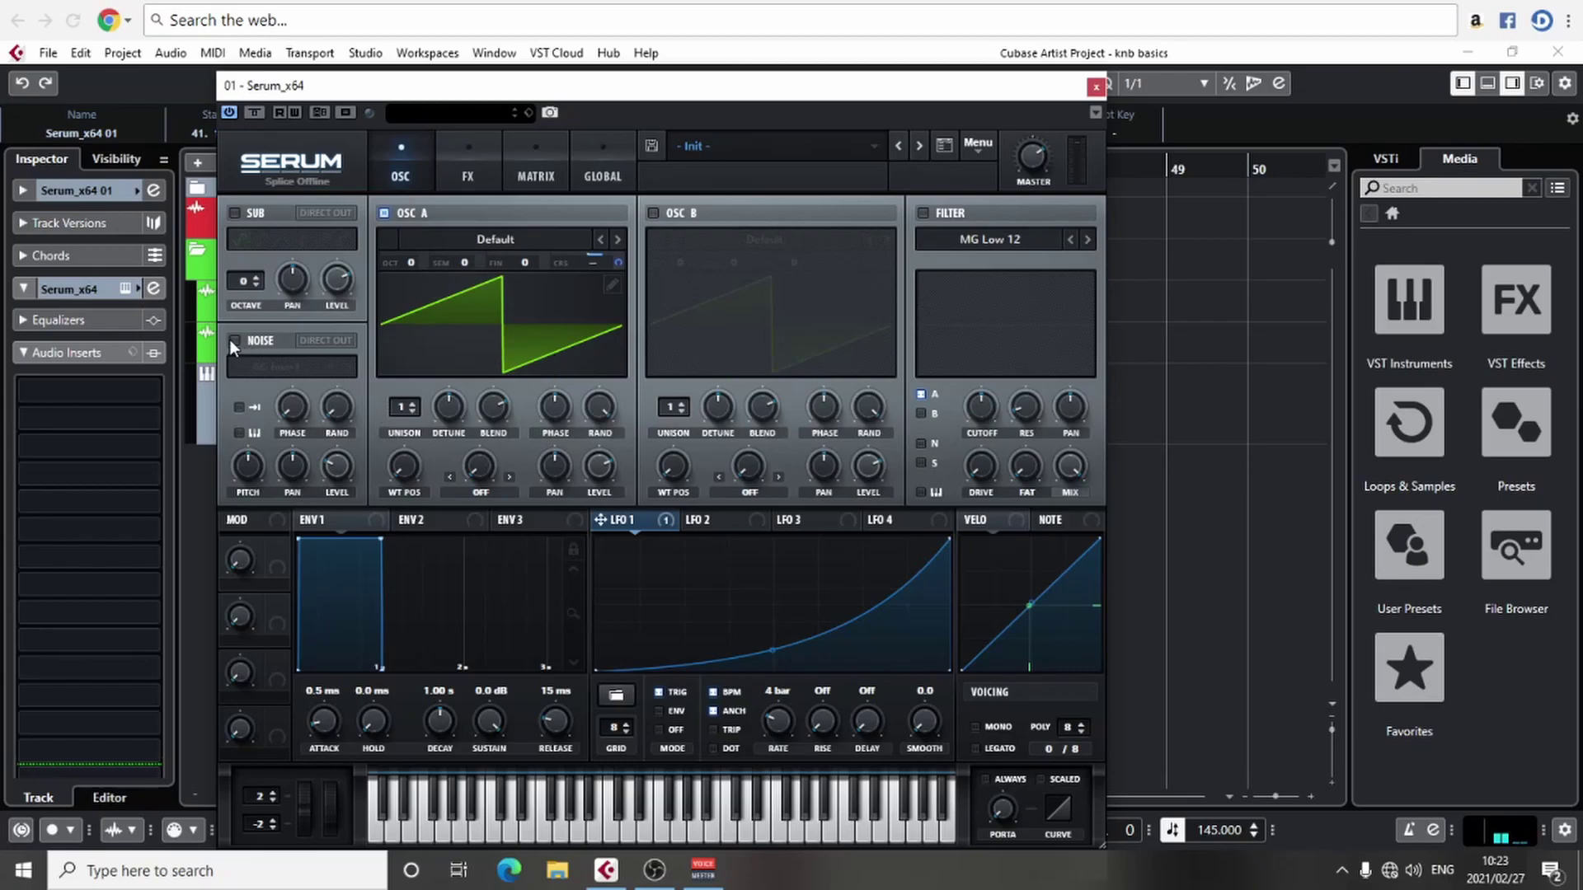
{"action": "left_click", "coordinate": [922, 213]}
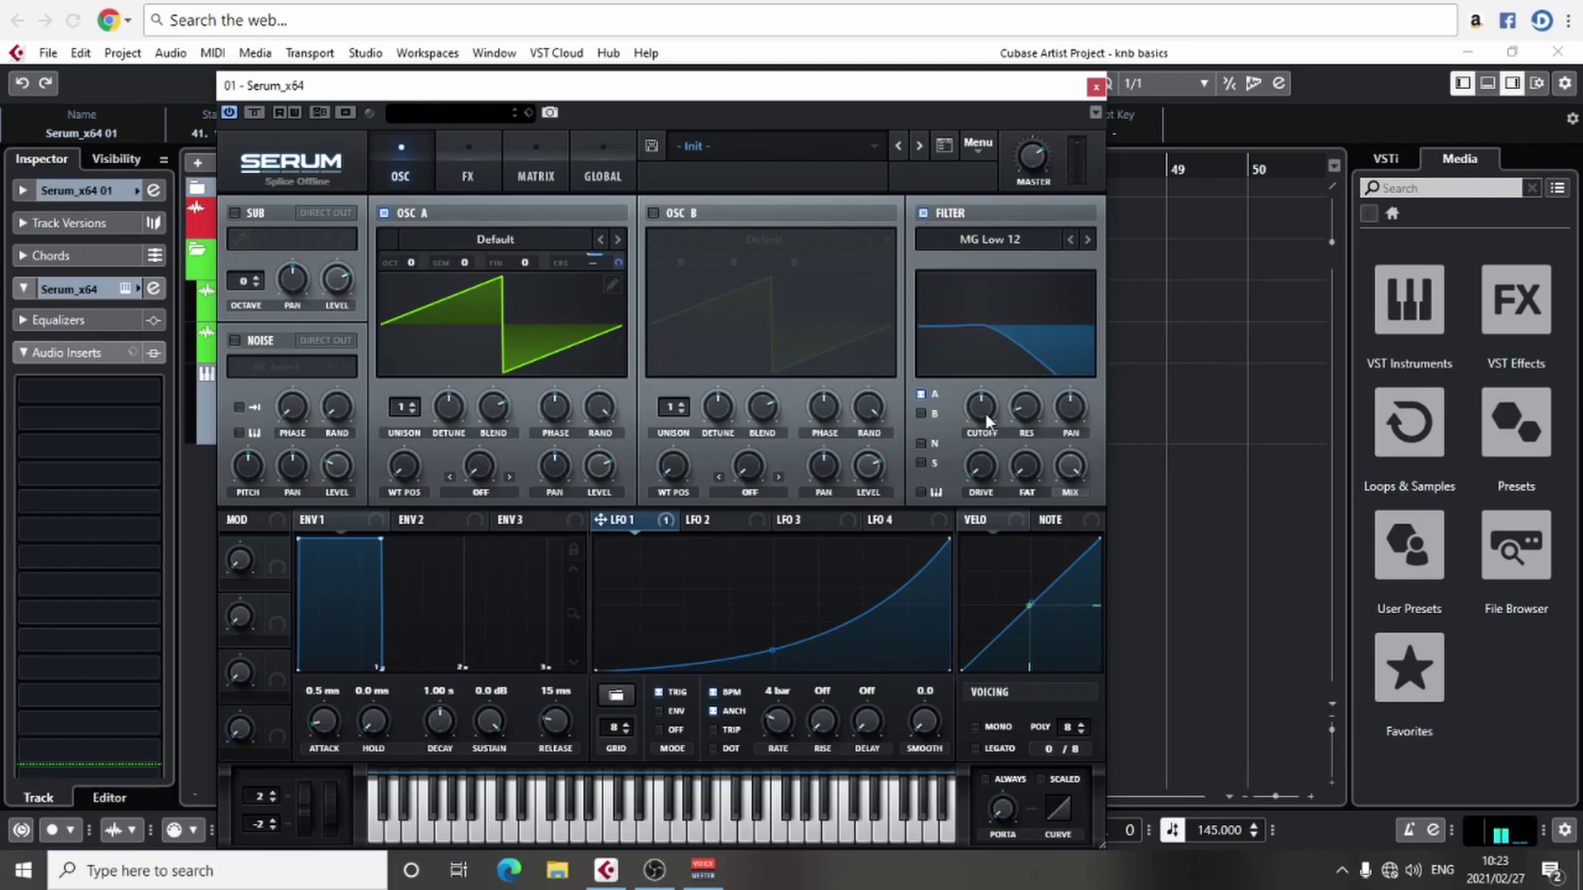
{"action": "mouse_move", "coordinate": [1034, 407]}
{"action": "left_mouse_down"}
{"action": "mouse_move", "coordinate": [1027, 376]}
{"action": "mouse_move", "coordinate": [981, 404]}
{"action": "left_mouse_up"}
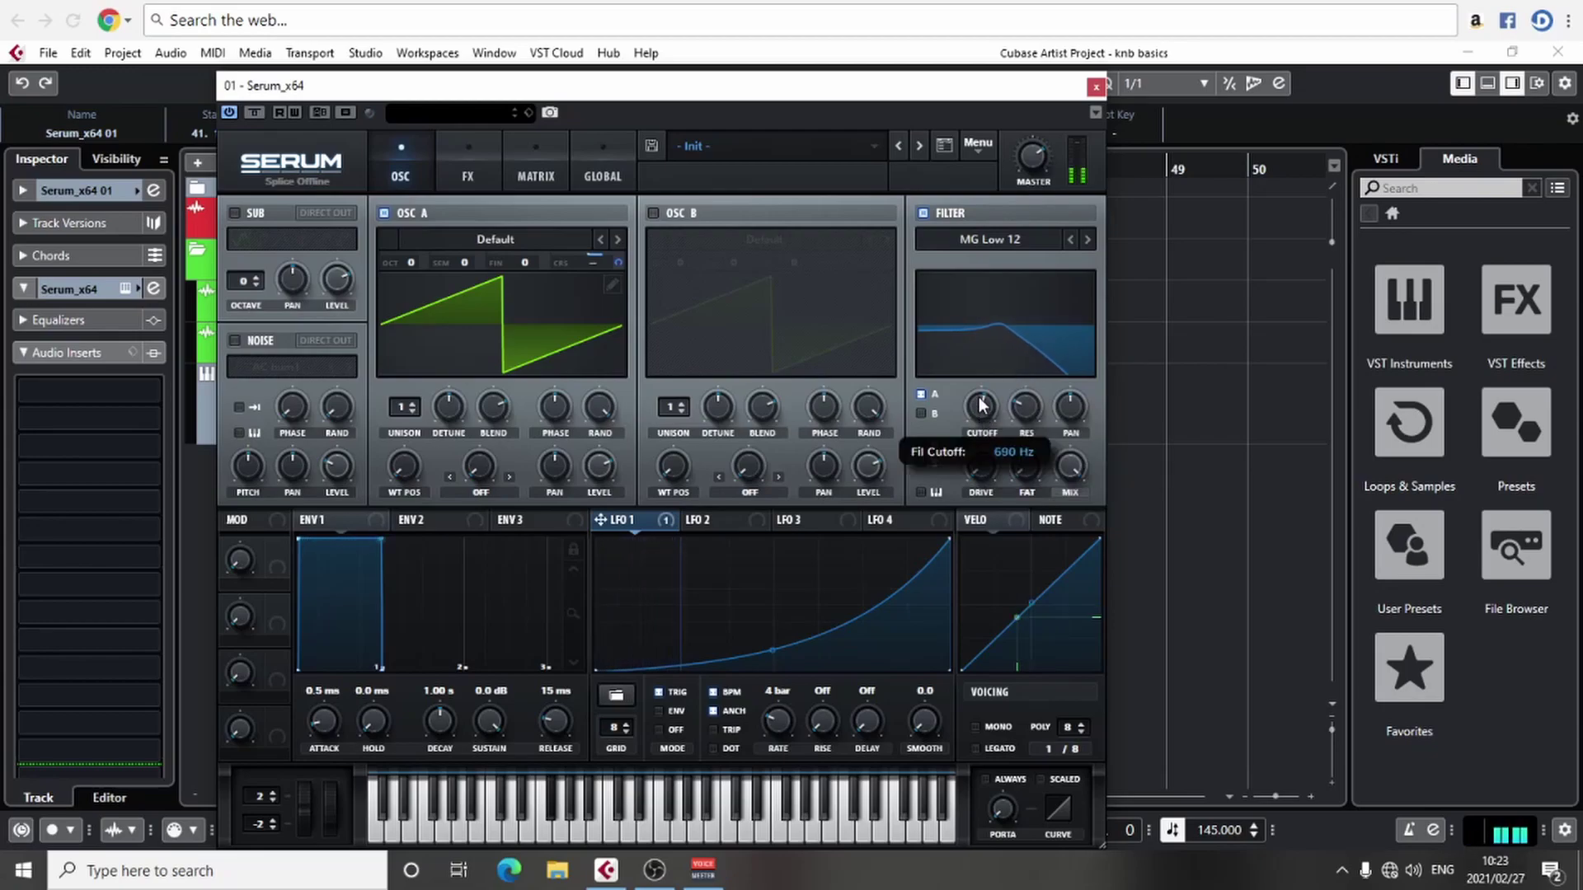
{"action": "left_click", "coordinate": [1045, 239]}
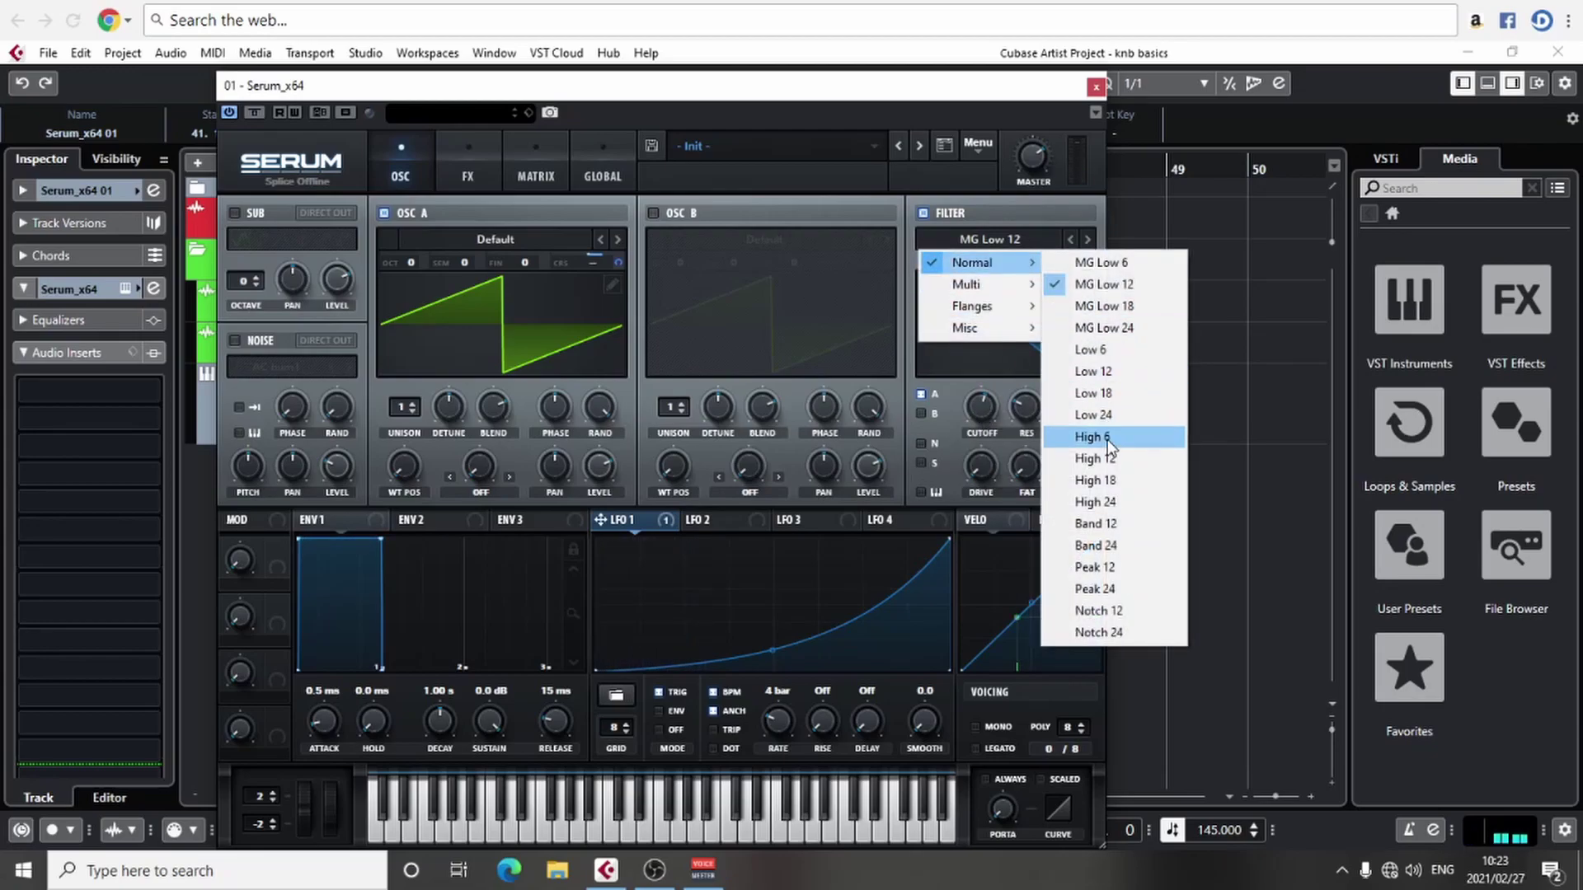
{"action": "left_click", "coordinate": [1107, 481]}
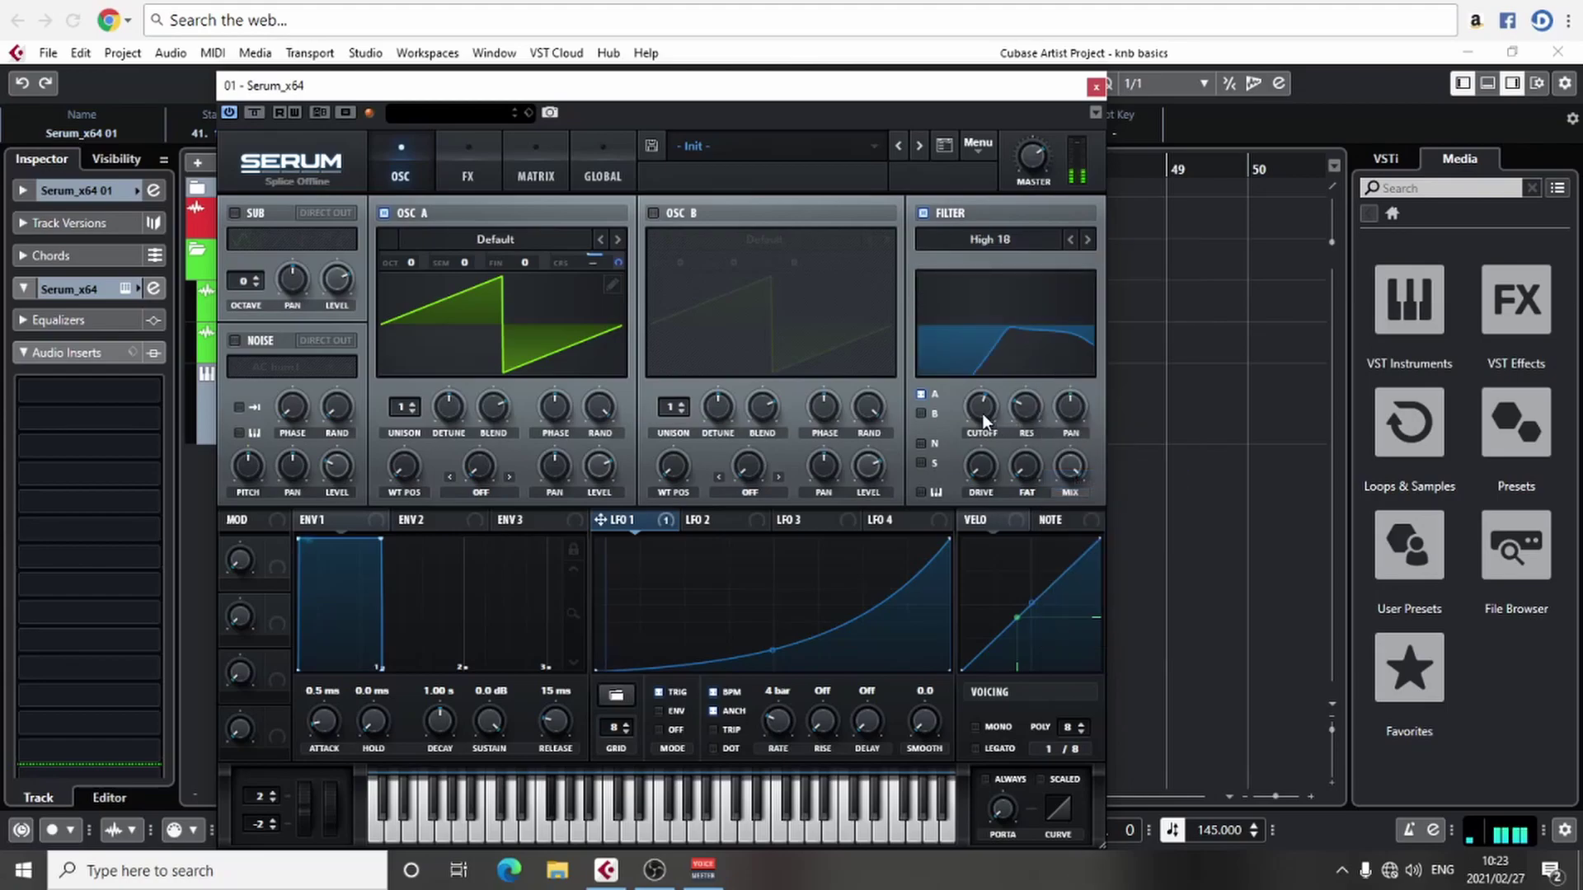
{"action": "left_click_drag", "start_coordinate": [982, 417], "coordinate": [964, 486]}
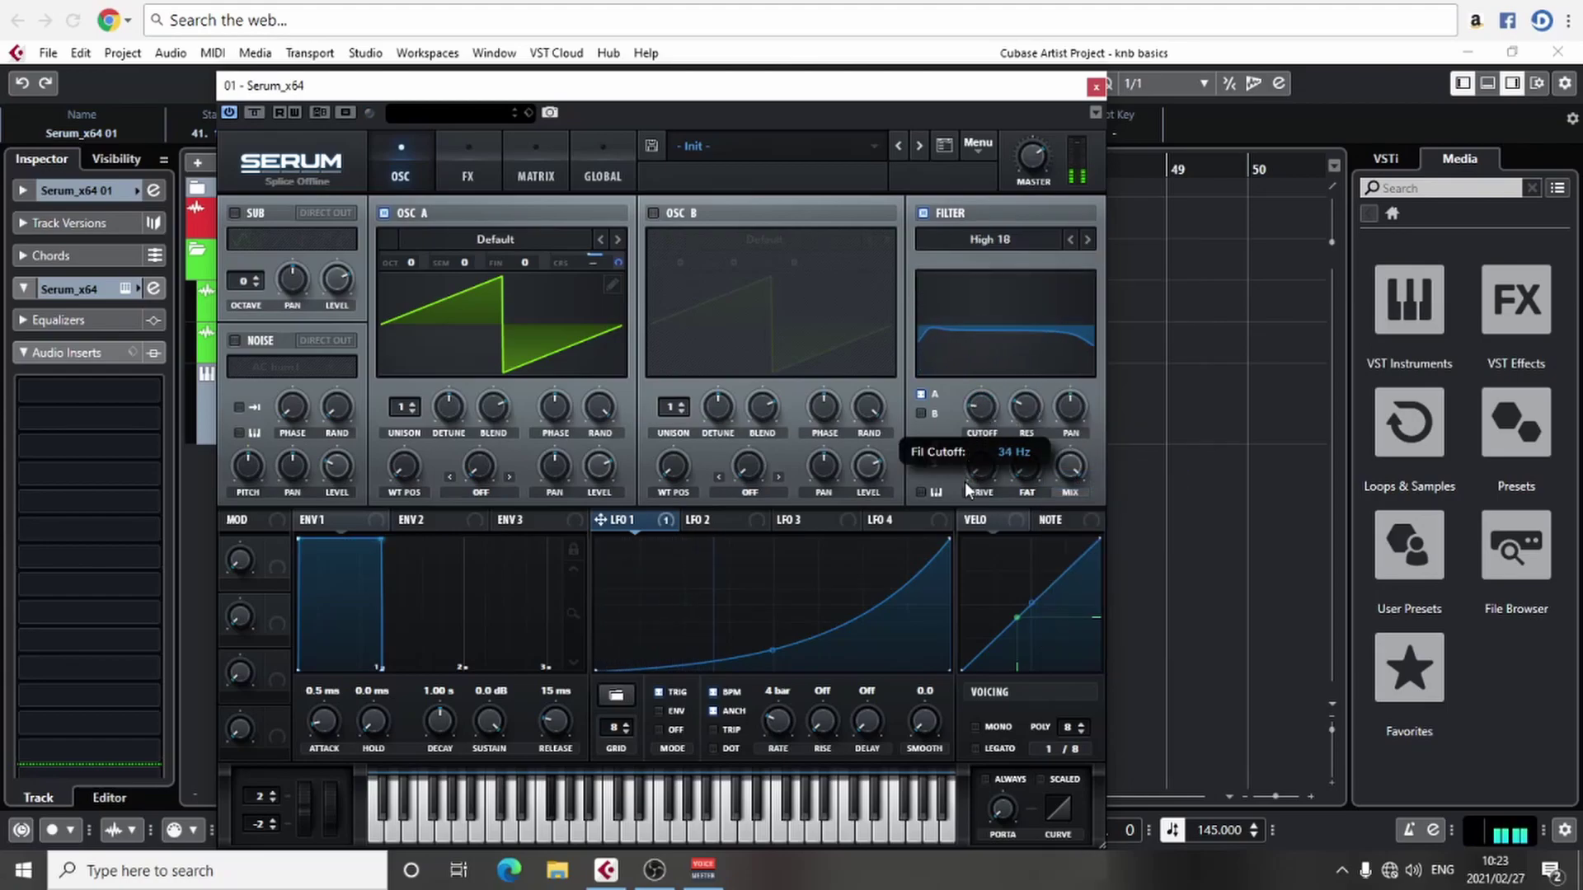
{"action": "left_click", "coordinate": [1070, 239]}
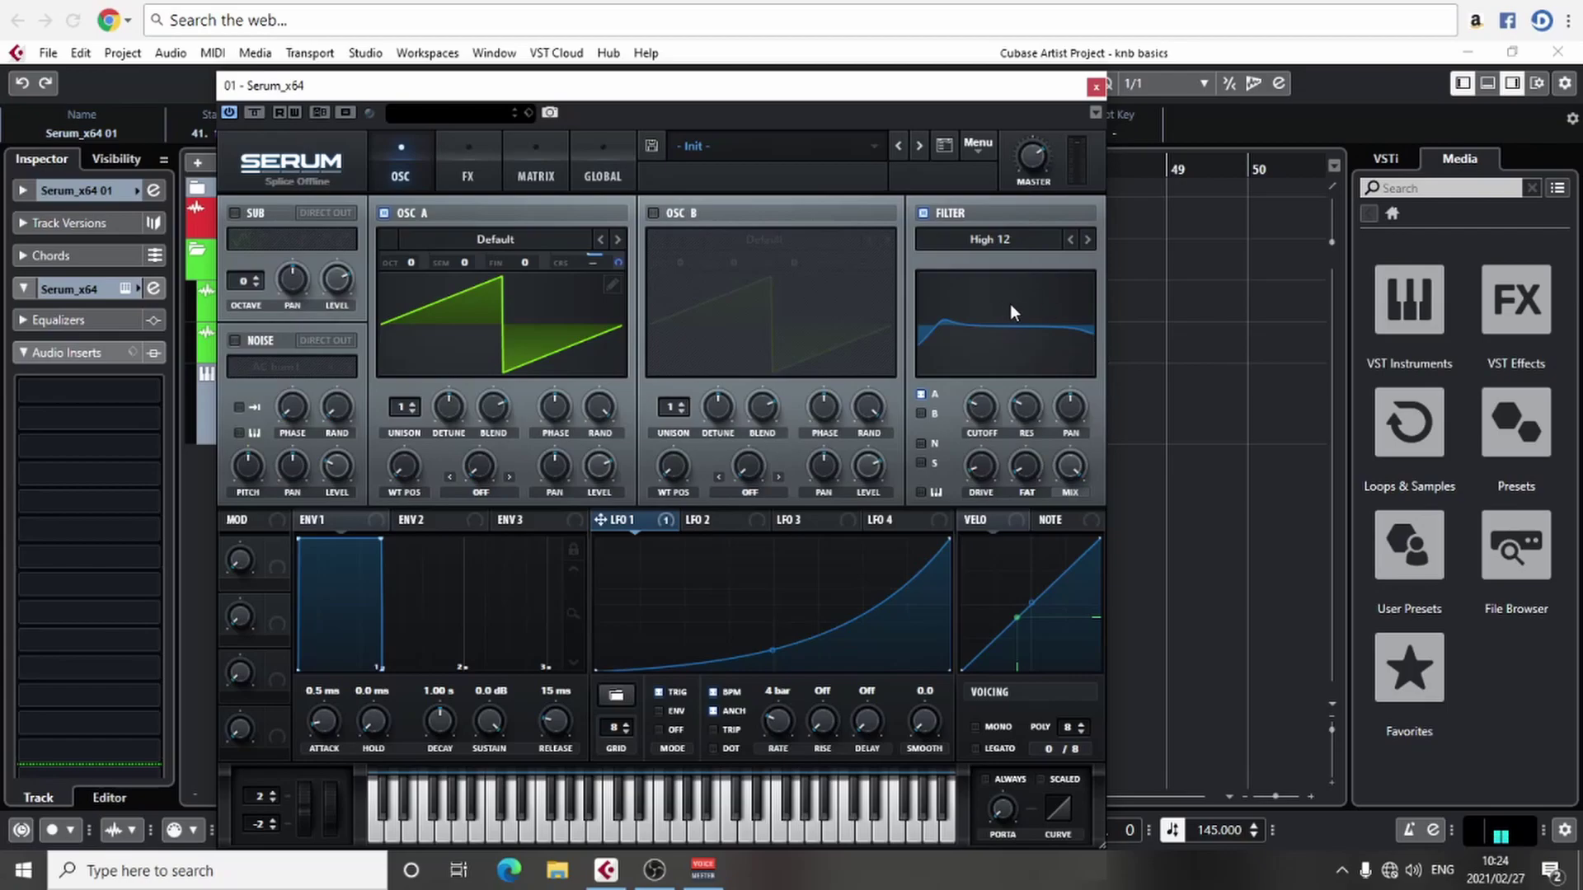
- Enable noise with the XF_KikAtk_07 sample and route LFO 1 to noise pitch and pan
{"action": "left_click", "coordinate": [236, 342]}
{"action": "left_click", "coordinate": [264, 365]}
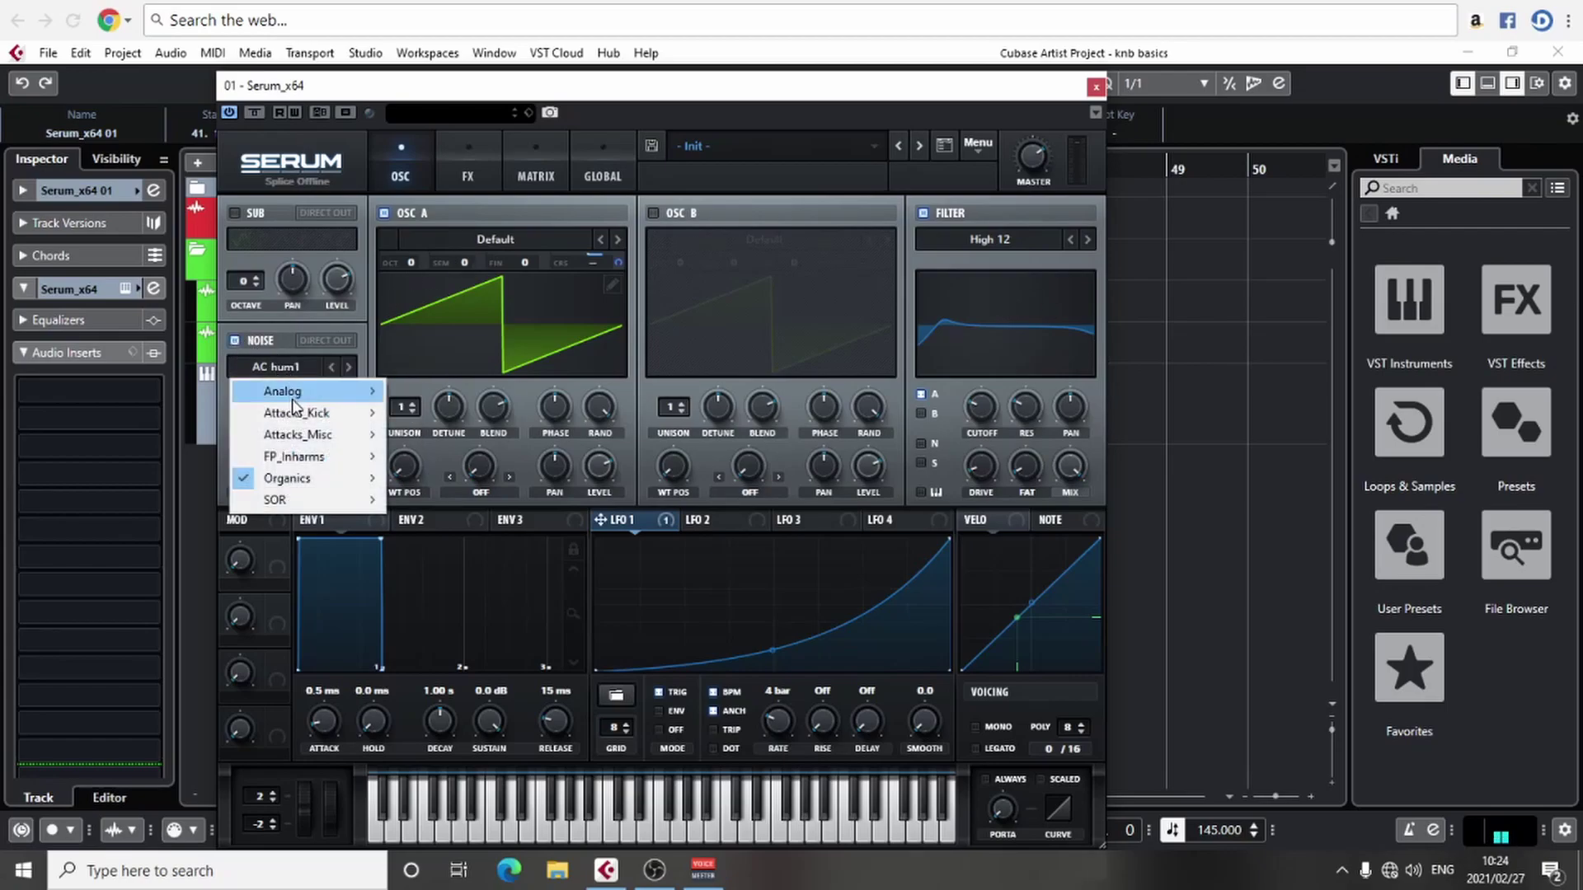
{"action": "mouse_move", "coordinate": [297, 413]}
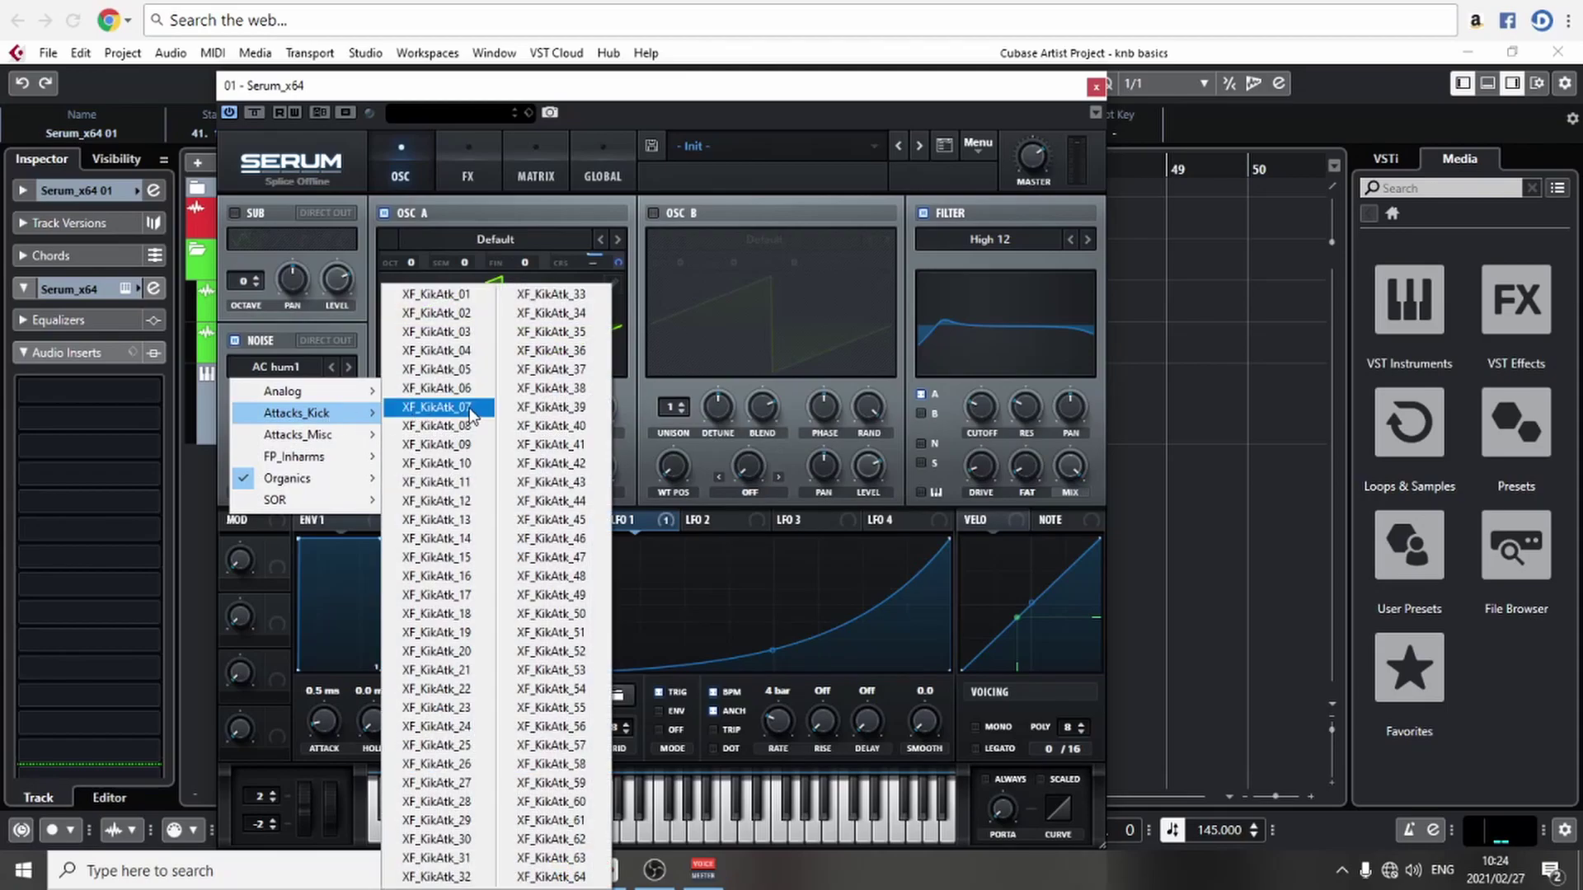
{"action": "left_click", "coordinate": [471, 411]}
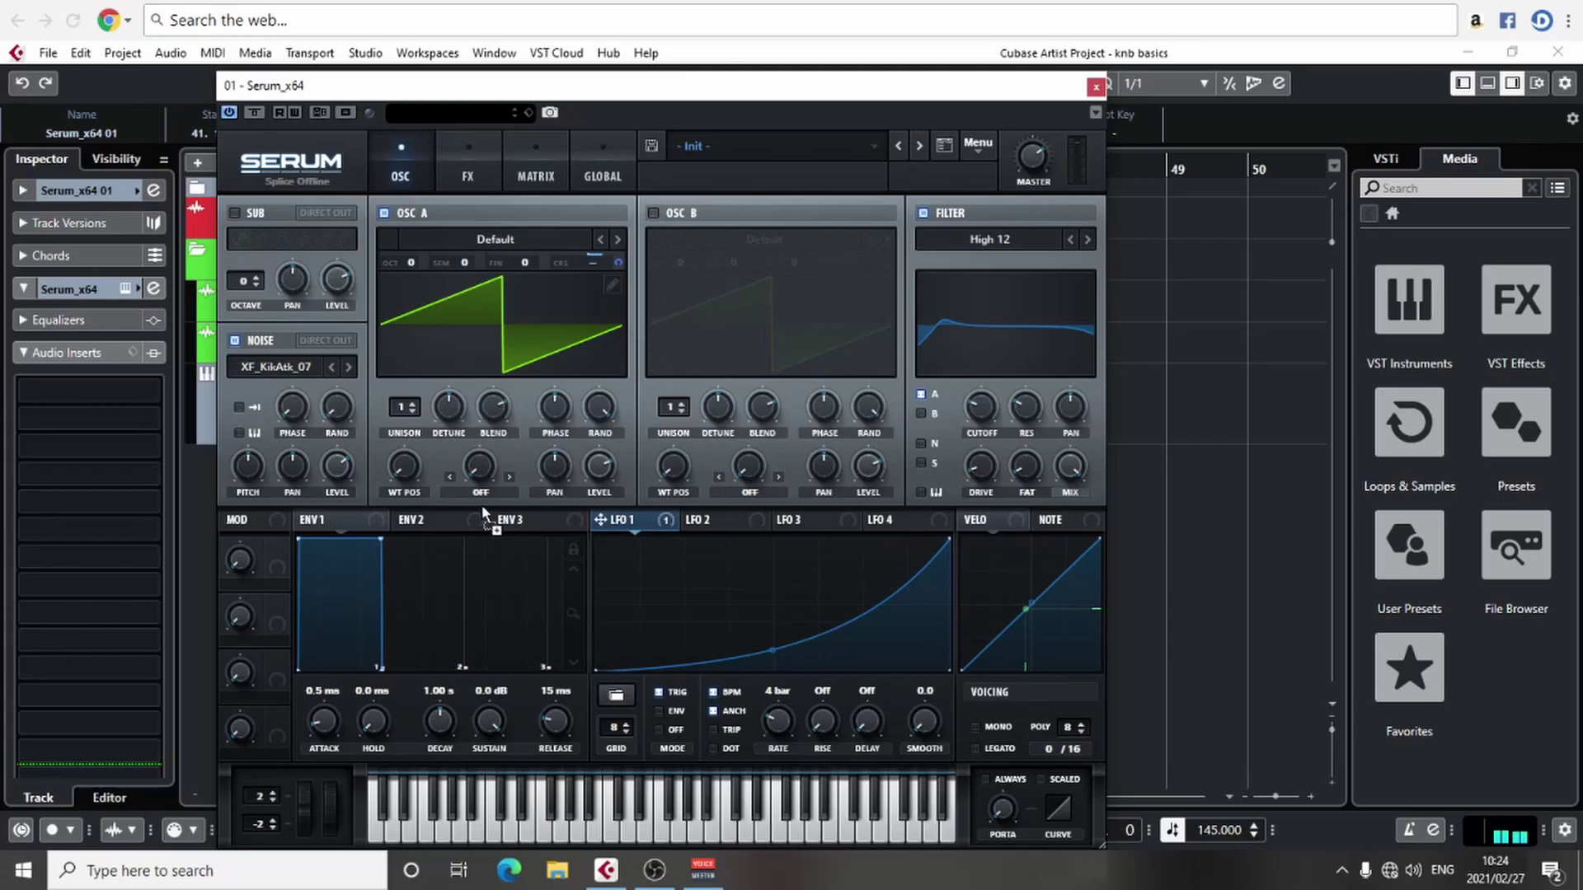
{"action": "mouse_move", "coordinate": [482, 511]}
{"action": "left_mouse_down"}
{"action": "mouse_move", "coordinate": [247, 466]}
{"action": "mouse_move", "coordinate": [227, 517]}
{"action": "left_mouse_up"}
{"action": "left_click_drag", "start_coordinate": [290, 470], "coordinate": [281, 511]}
- Load the Digital > SSQ wavetable into oscillator A
{"action": "left_click", "coordinate": [498, 238]}
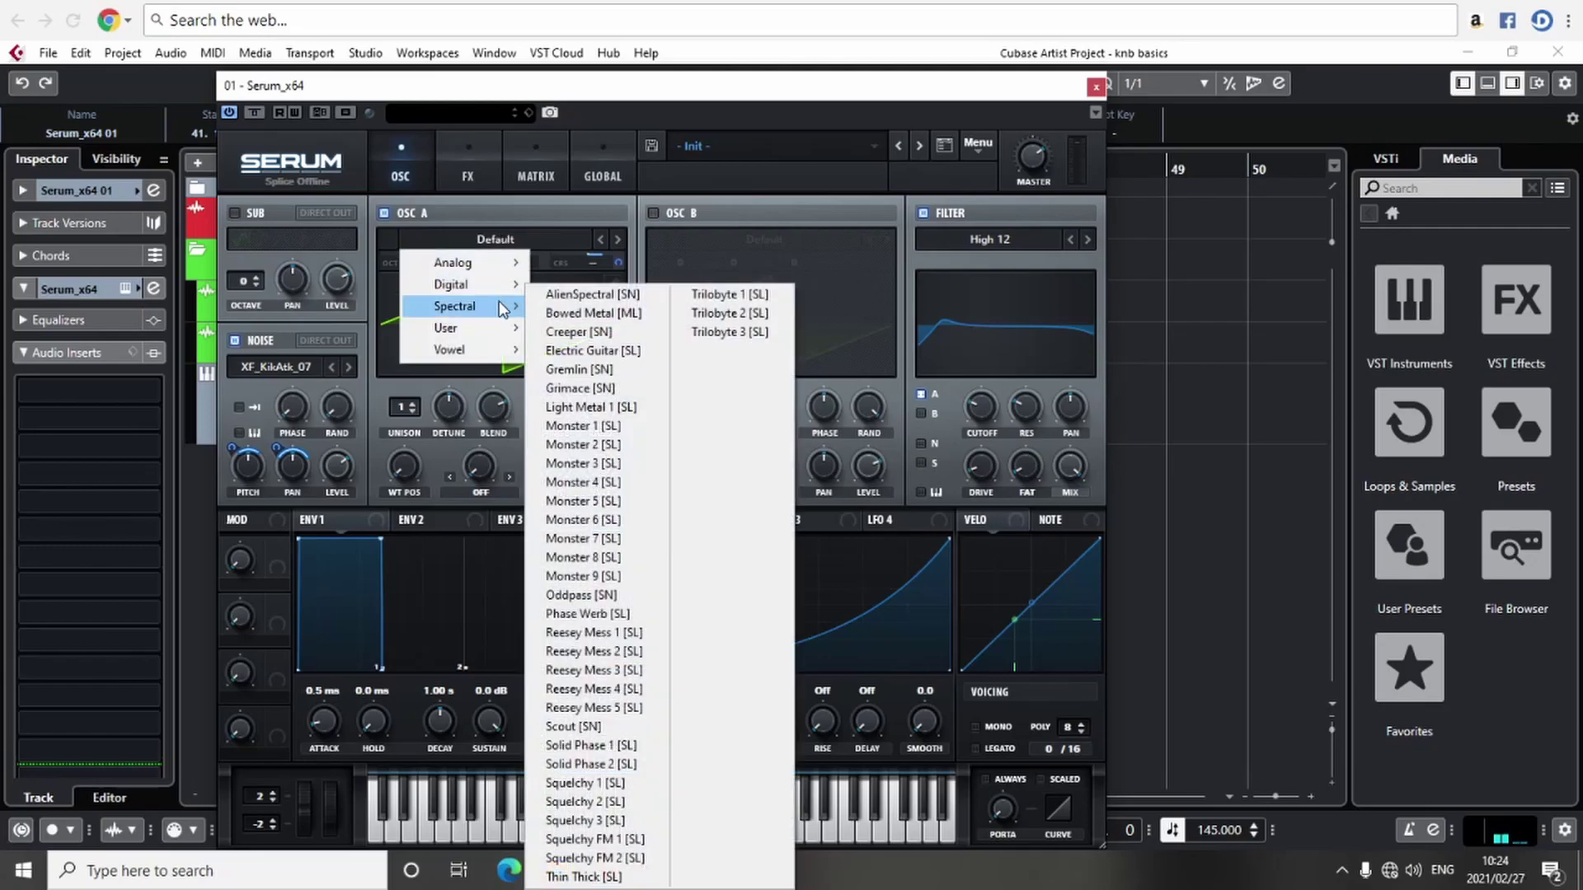
{"action": "mouse_move", "coordinate": [452, 283]}
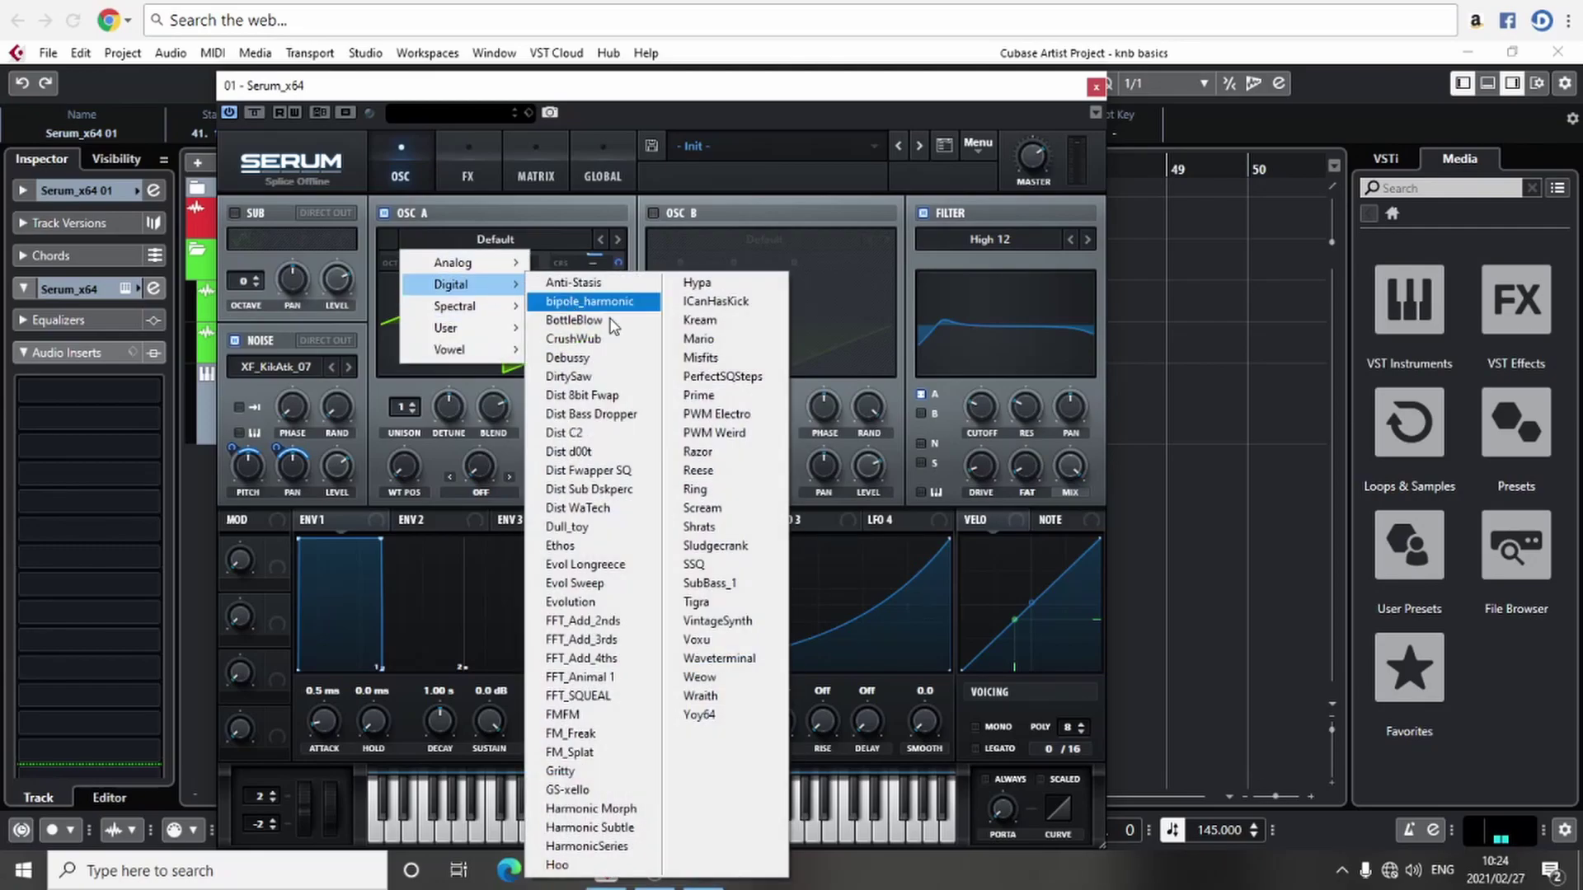
{"action": "left_click", "coordinate": [695, 564]}
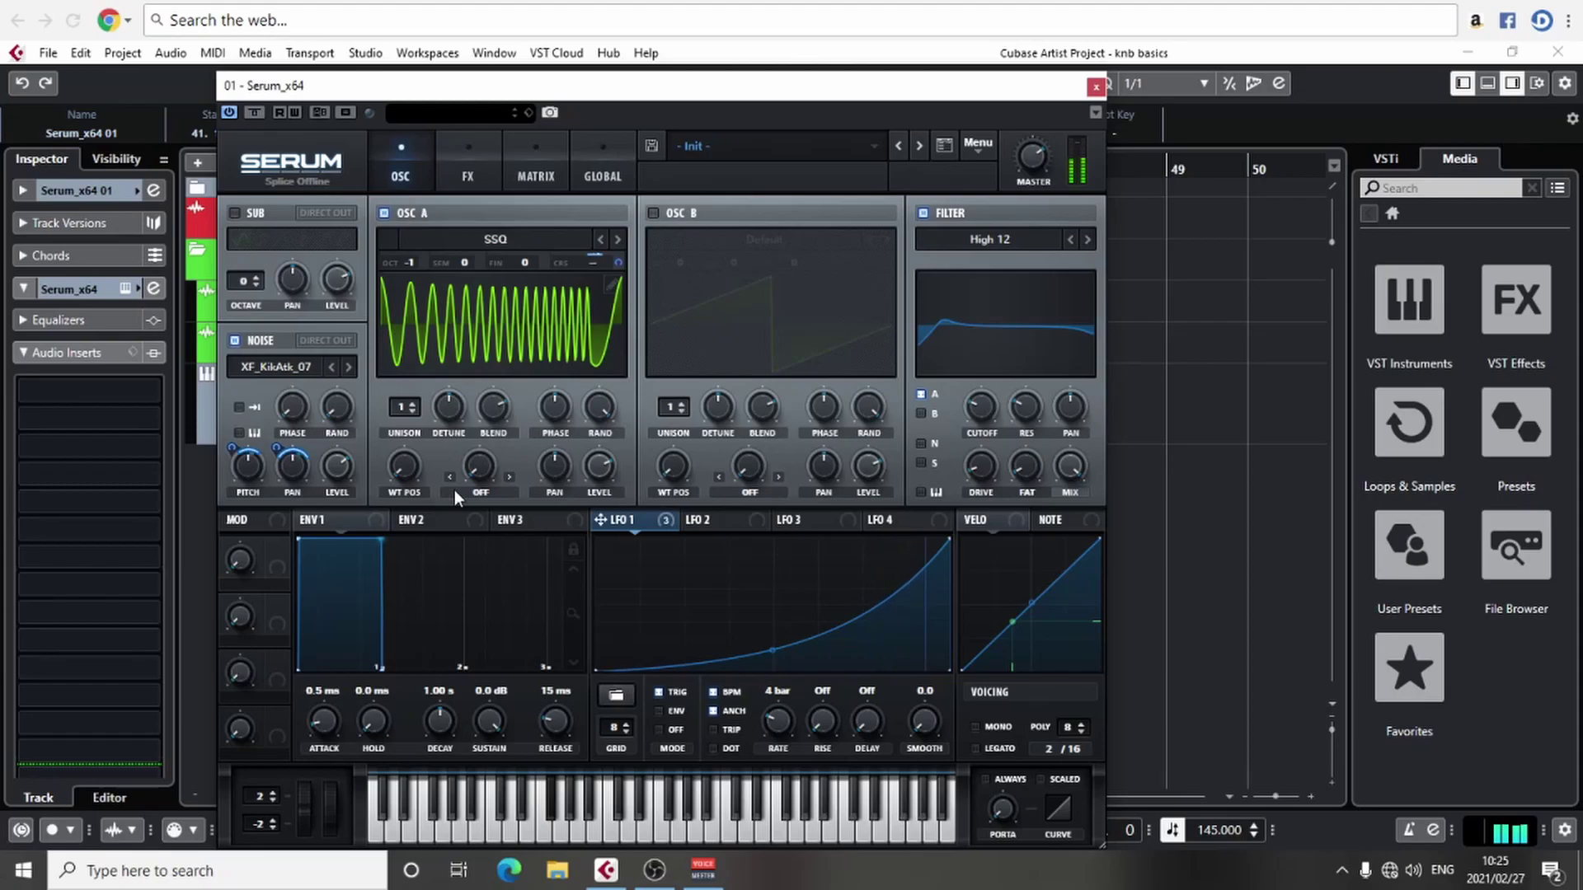
- Assign LFO 1 to OSC A's WT POS knob and the Filter Cutoff knob
{"action": "mouse_move", "coordinate": [622, 520]}
{"action": "left_click_drag", "start_coordinate": [622, 518], "coordinate": [403, 471]}
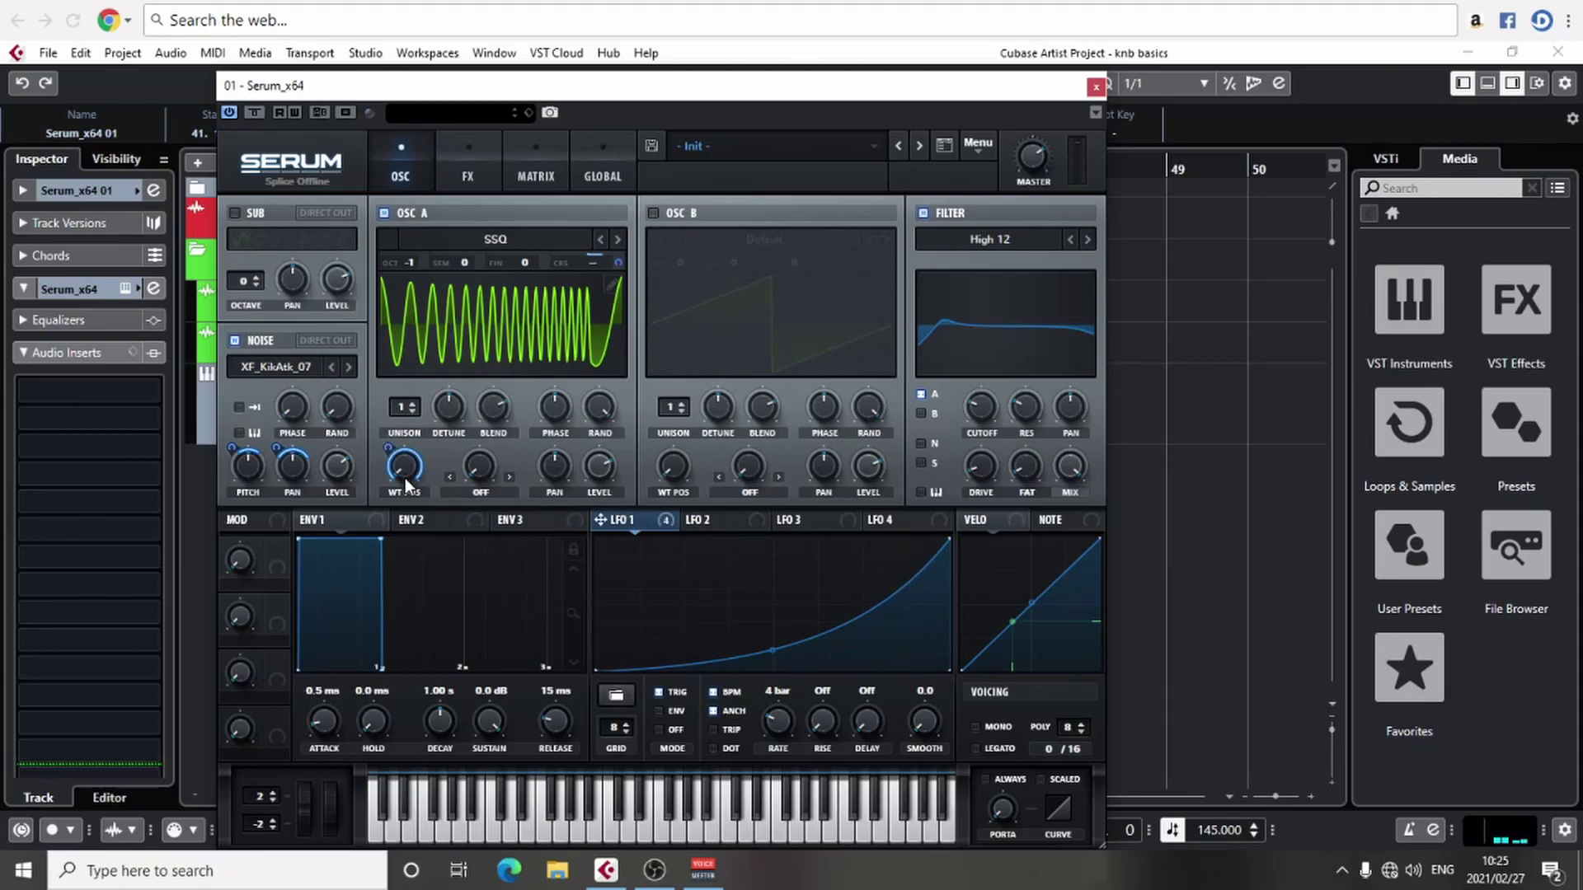
{"action": "left_click_drag", "start_coordinate": [403, 468], "coordinate": [404, 475]}
{"action": "left_click_drag", "start_coordinate": [639, 516], "coordinate": [978, 408]}
- Enable a Plate reverb in Serum's FX rack with wider width and lower mix
{"action": "left_click", "coordinate": [480, 161]}
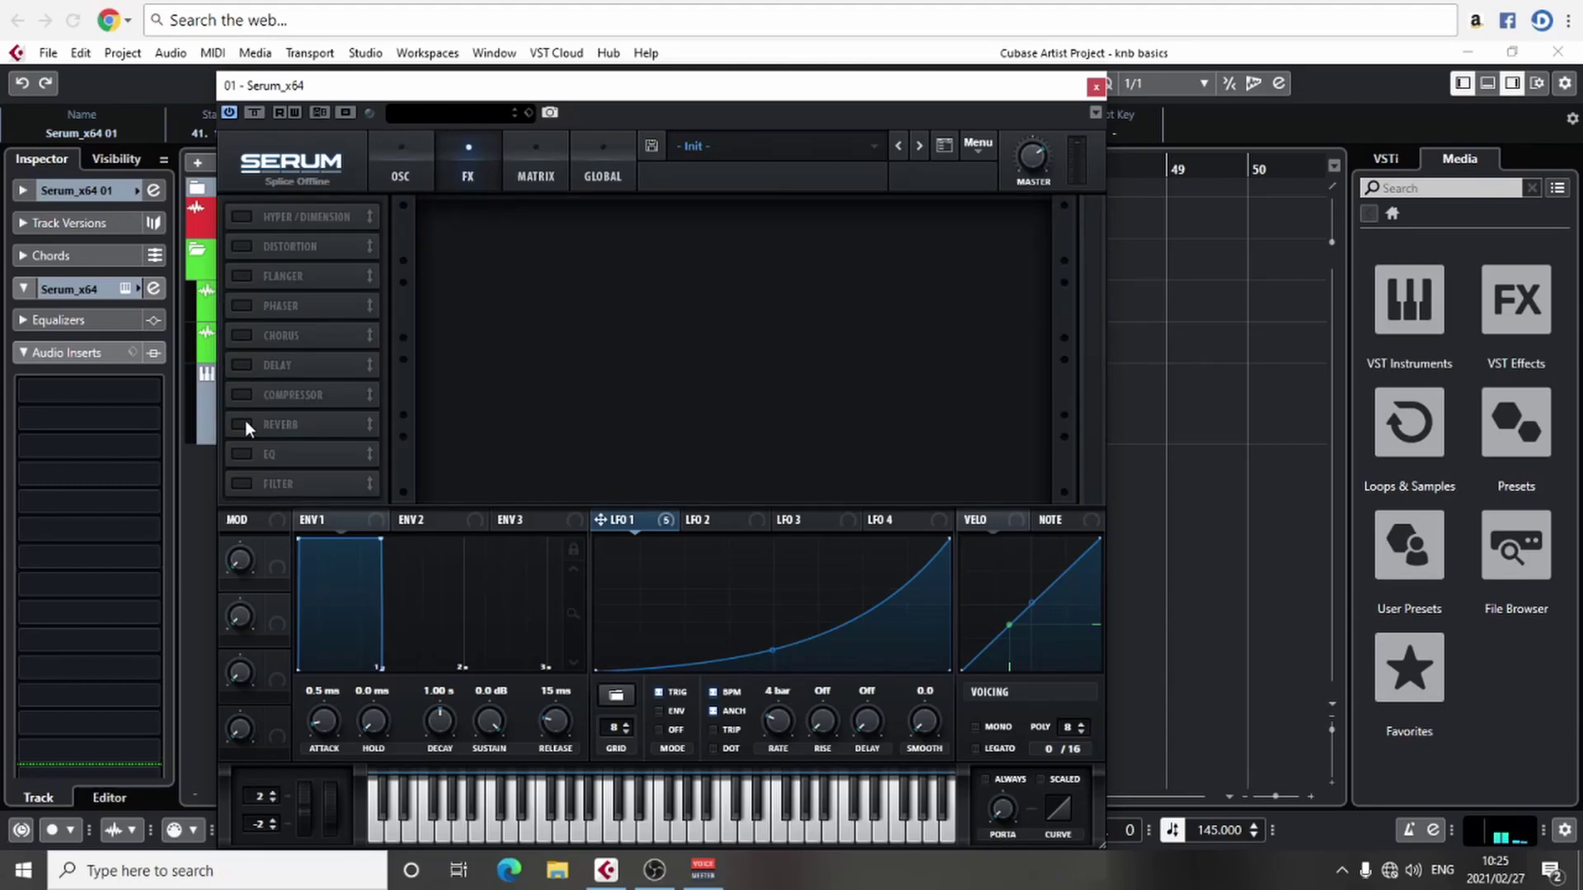
{"action": "left_click", "coordinate": [243, 424]}
{"action": "left_click", "coordinate": [517, 224]}
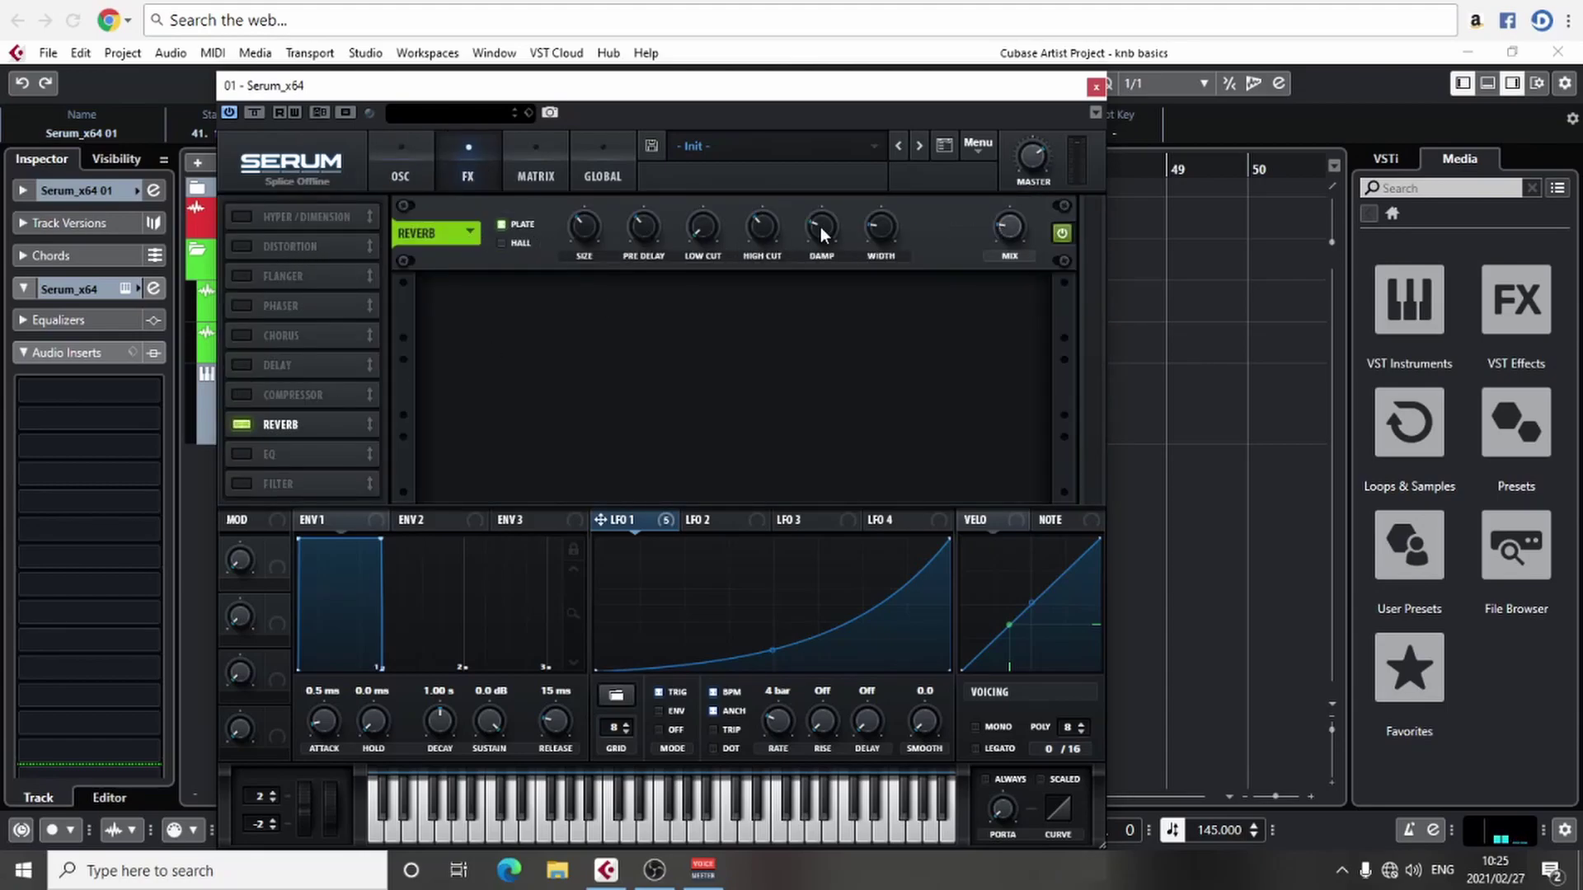
{"action": "left_click_drag", "start_coordinate": [879, 229], "coordinate": [922, 216]}
{"action": "left_click_drag", "start_coordinate": [994, 211], "coordinate": [995, 247]}
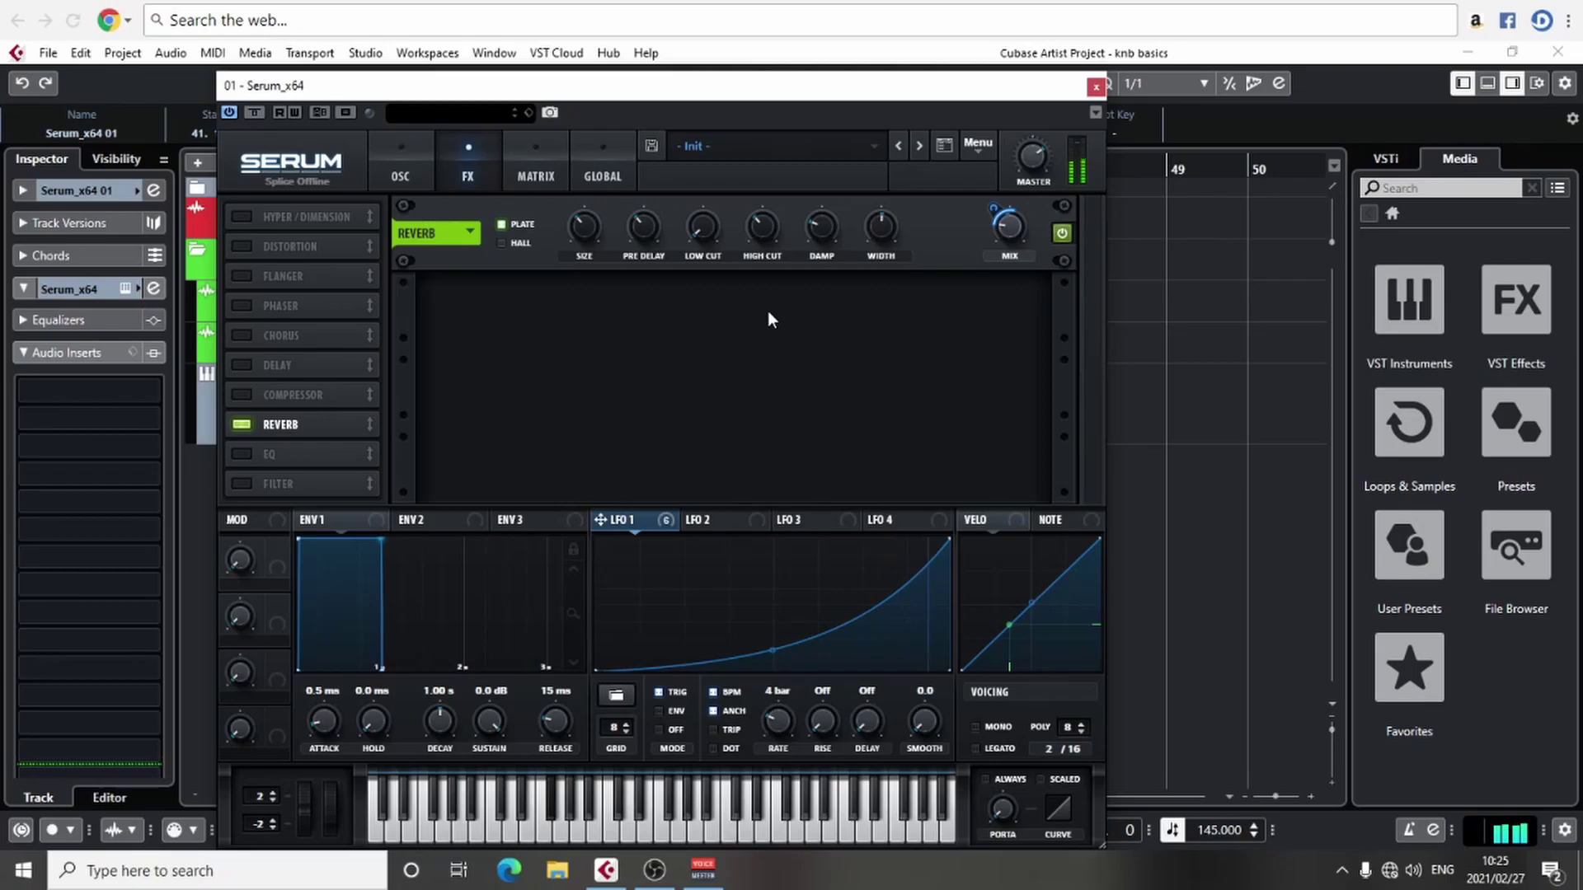
- Enable delay with LFO 1 on its mix and Tube distortion at 60% drive
{"action": "left_click", "coordinate": [238, 367]}
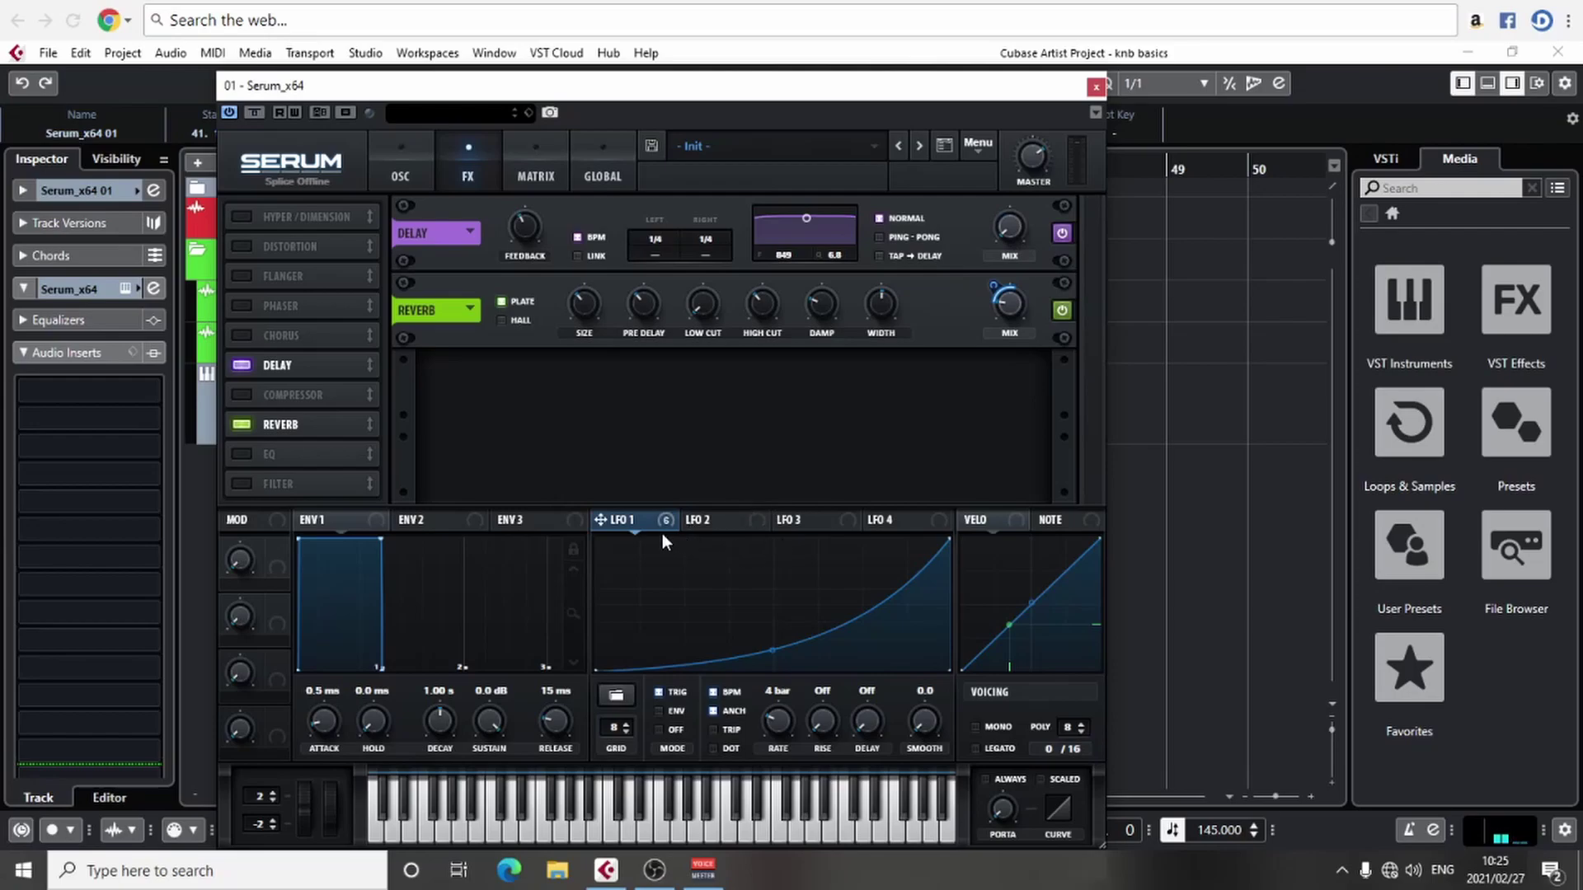
{"action": "mouse_move", "coordinate": [650, 524]}
{"action": "left_mouse_down"}
{"action": "mouse_move", "coordinate": [998, 216]}
{"action": "mouse_move", "coordinate": [984, 275]}
{"action": "left_mouse_up"}
{"action": "left_click", "coordinate": [313, 248]}
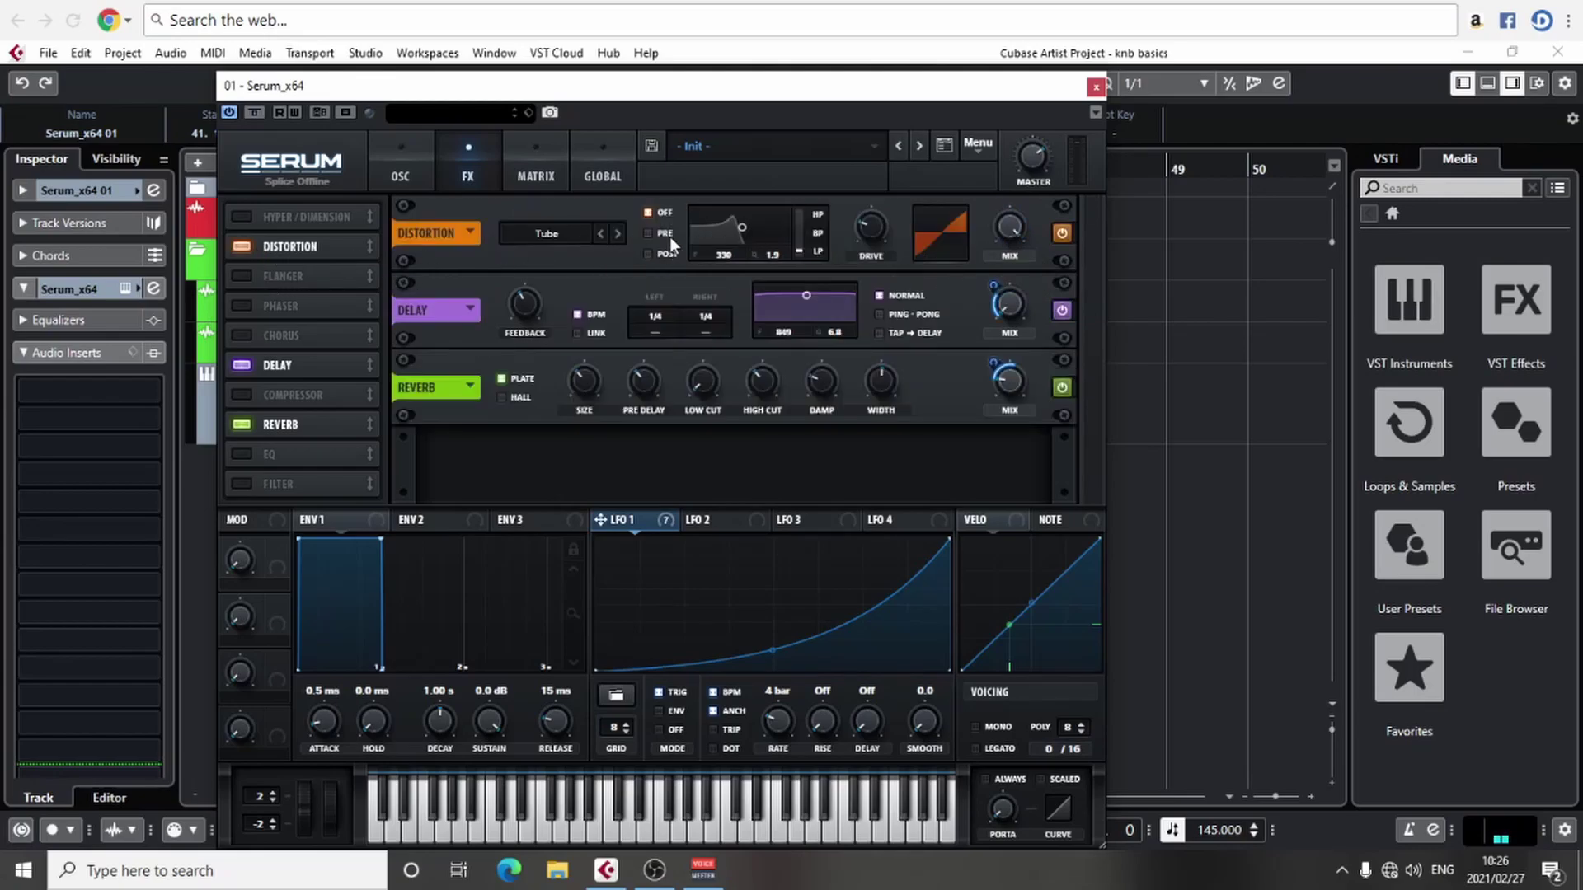
{"action": "left_click_drag", "start_coordinate": [871, 227], "coordinate": [862, 197]}
{"action": "left_click", "coordinate": [408, 174]}
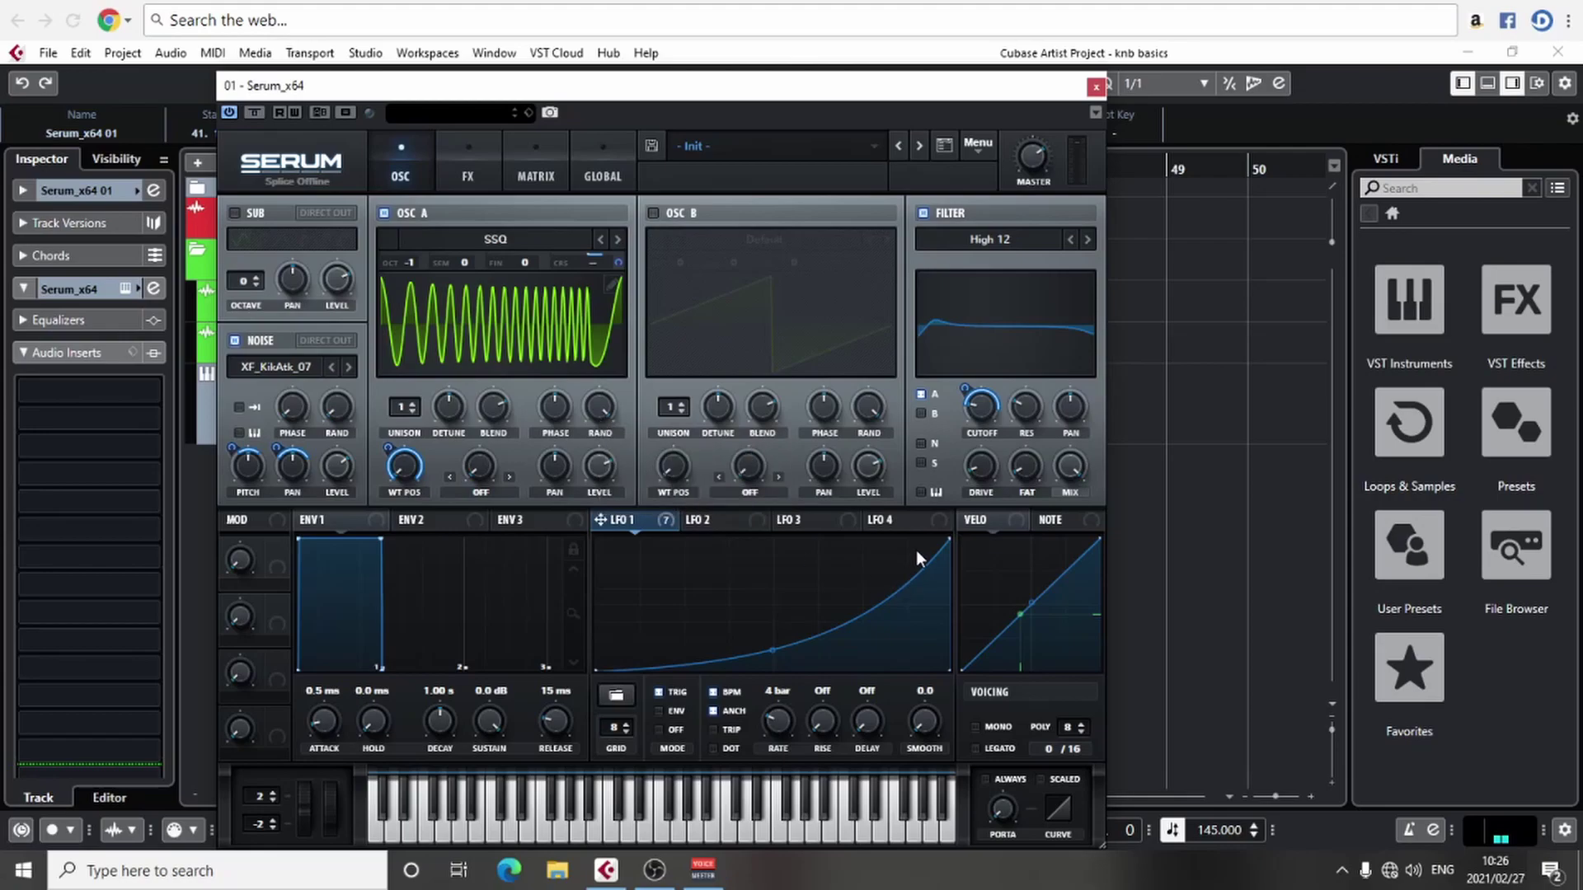
- Bend LFO 1 into a falling decay curve and load the Analog > BrightWhite noise
{"action": "left_click_drag", "start_coordinate": [950, 539], "coordinate": [948, 669]}
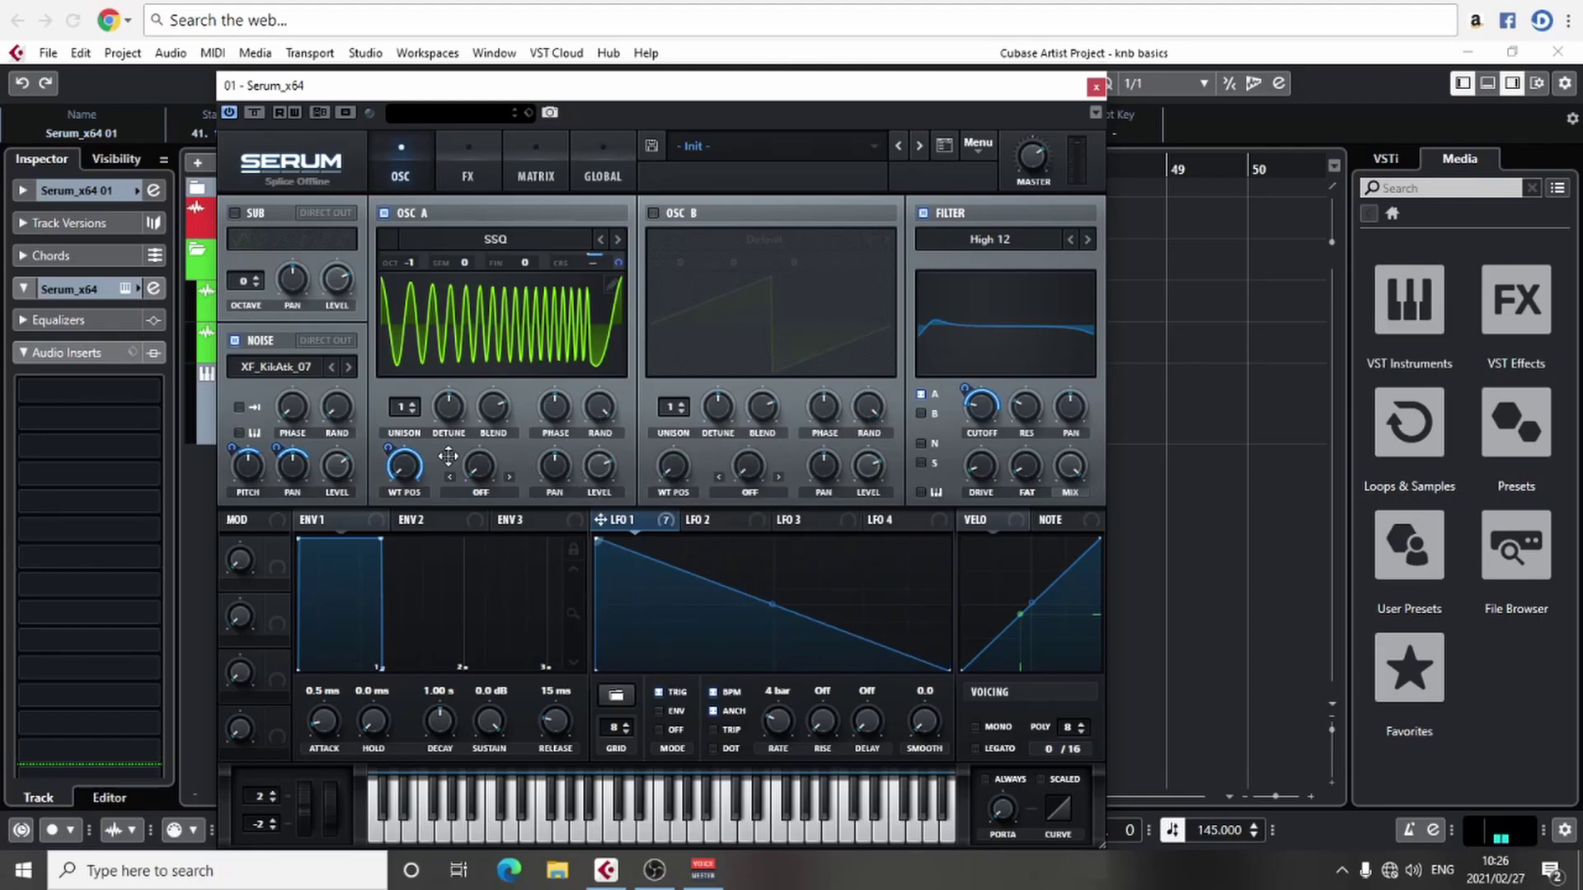
{"action": "left_click_drag", "start_coordinate": [773, 606], "coordinate": [664, 584]}
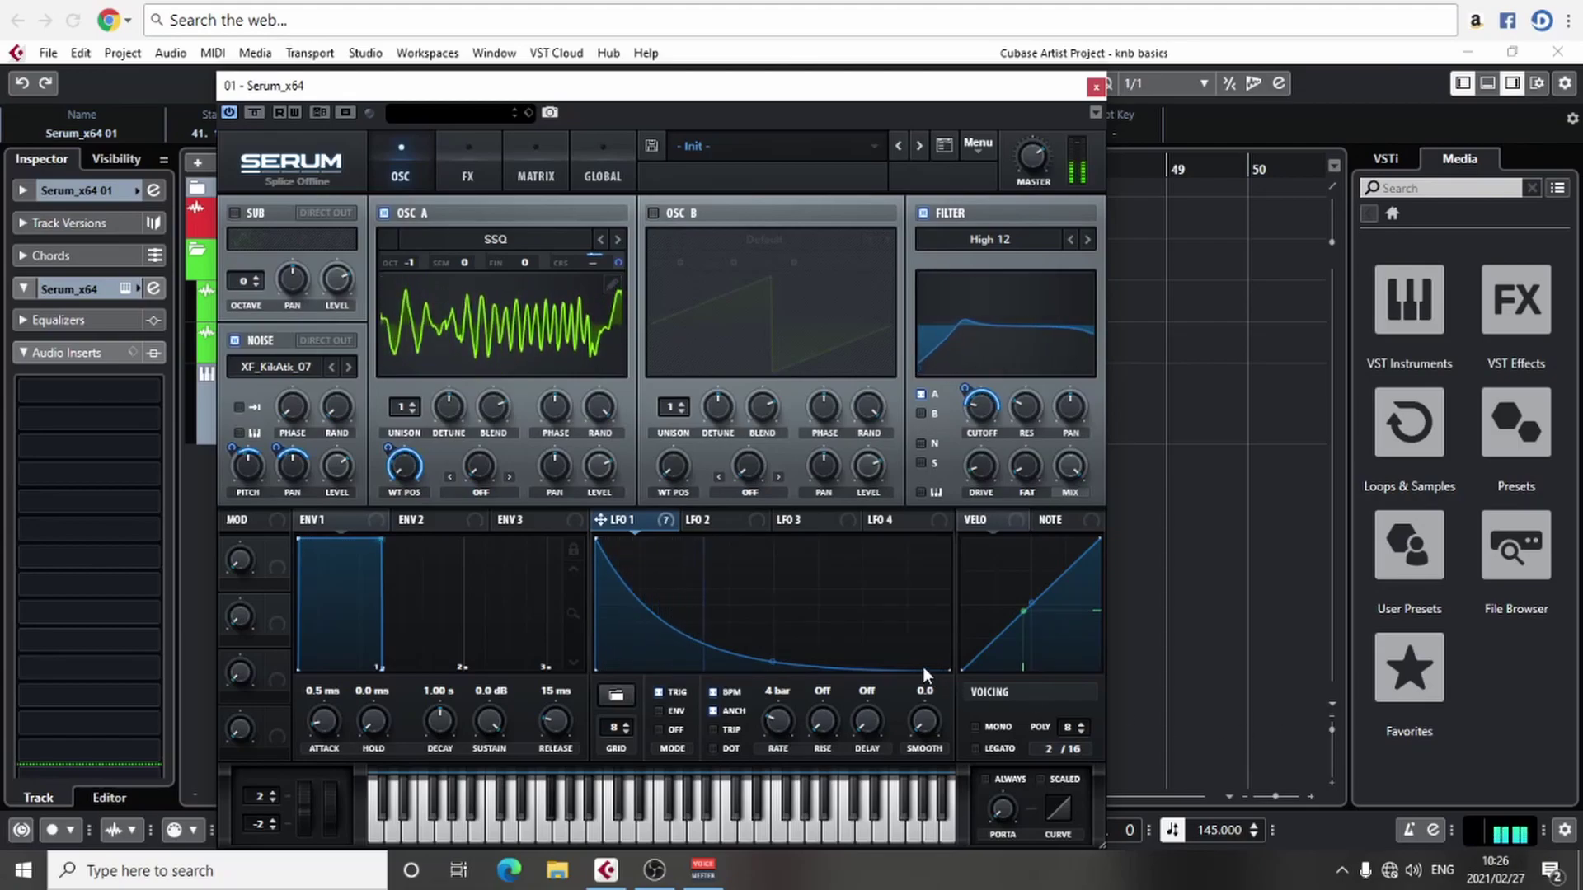
{"action": "left_click", "coordinate": [276, 367]}
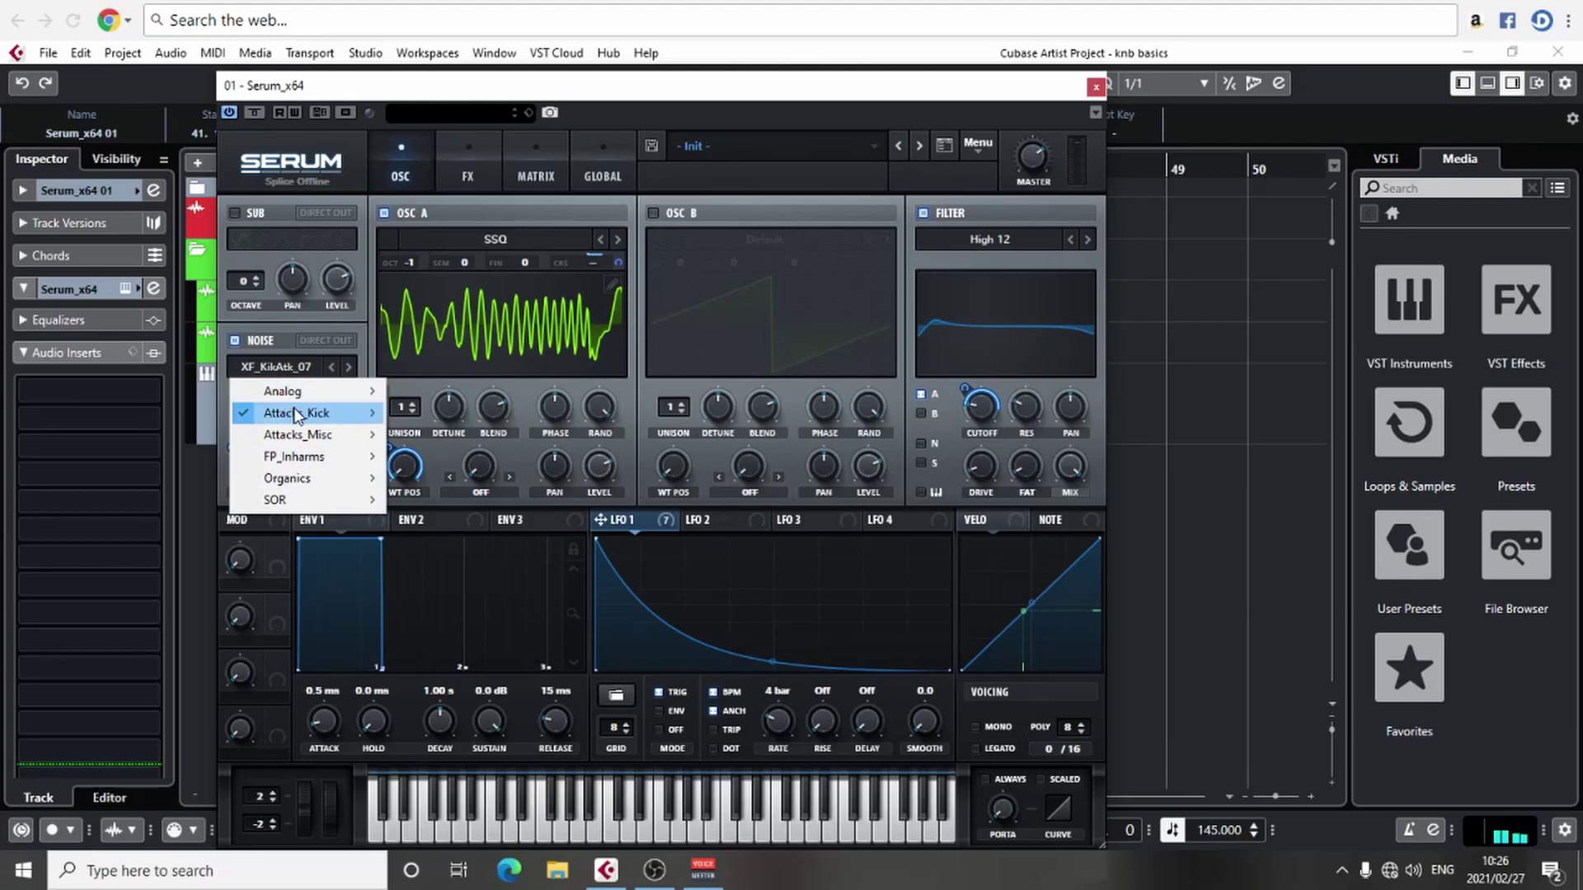
{"action": "mouse_move", "coordinate": [309, 391]}
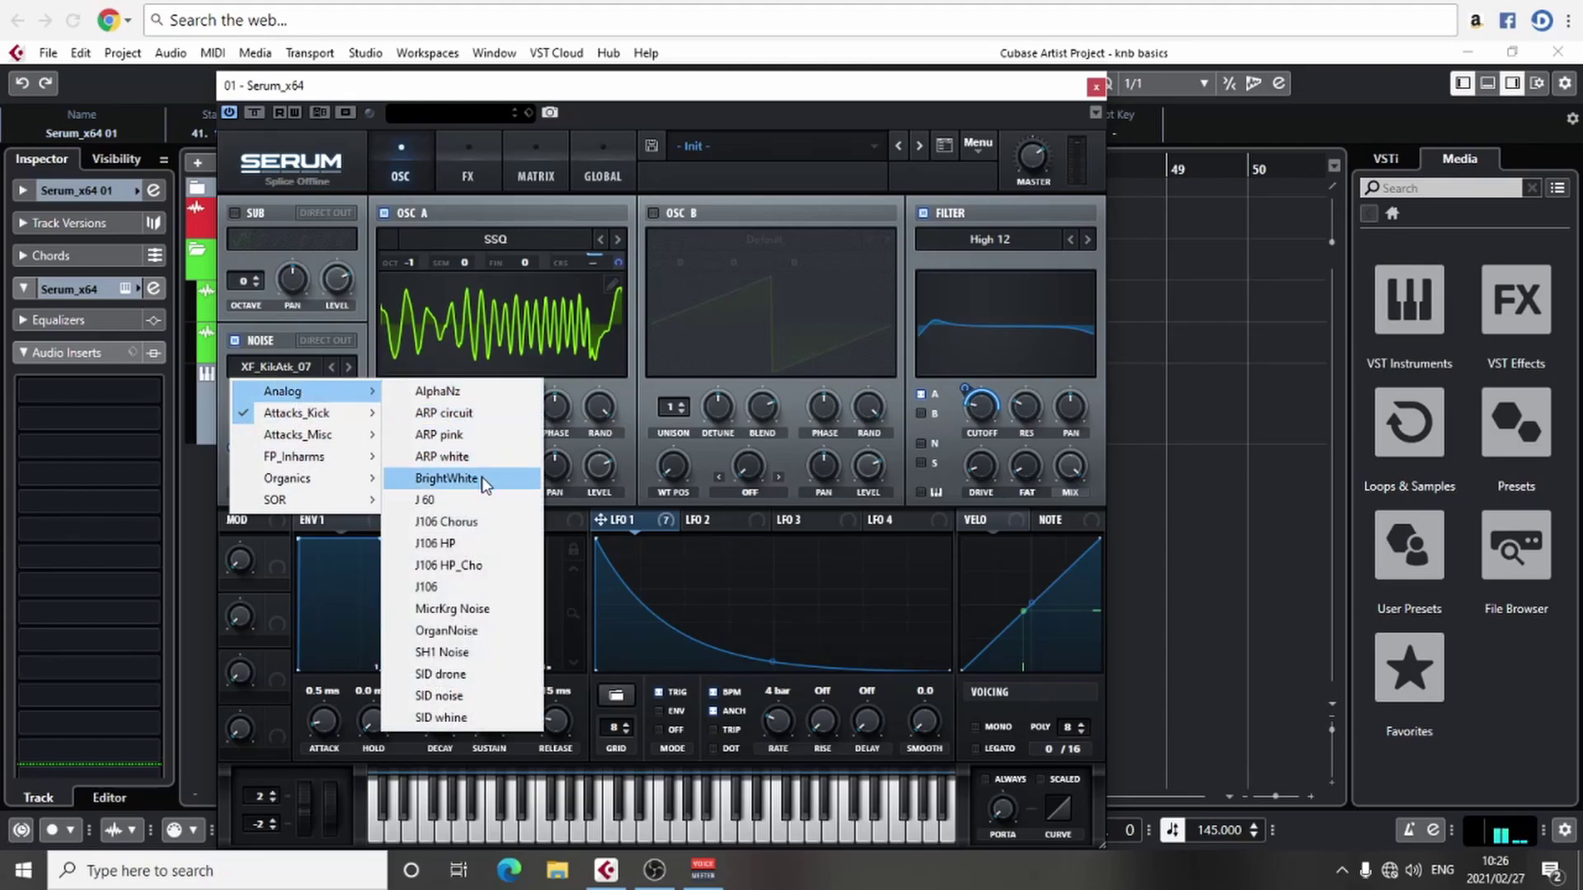
{"action": "left_click", "coordinate": [485, 483]}
- Bypass LFO 1's noise pitch modulation, then check the noise pan modulation options
{"action": "right_click", "coordinate": [252, 463]}
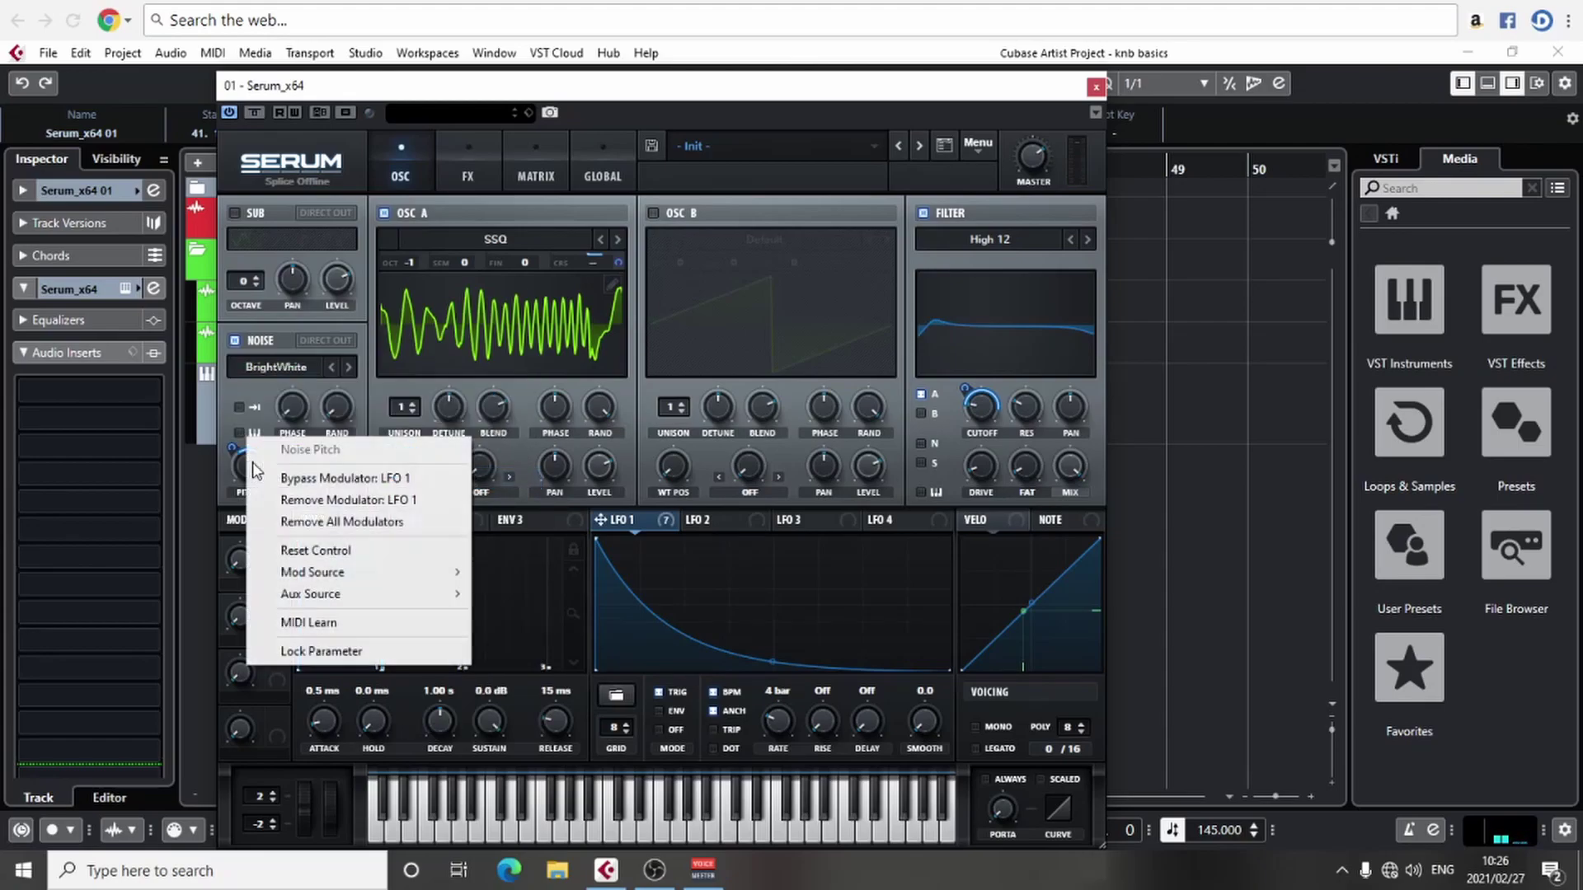
{"action": "left_click", "coordinate": [300, 476]}
{"action": "right_click", "coordinate": [298, 475]}
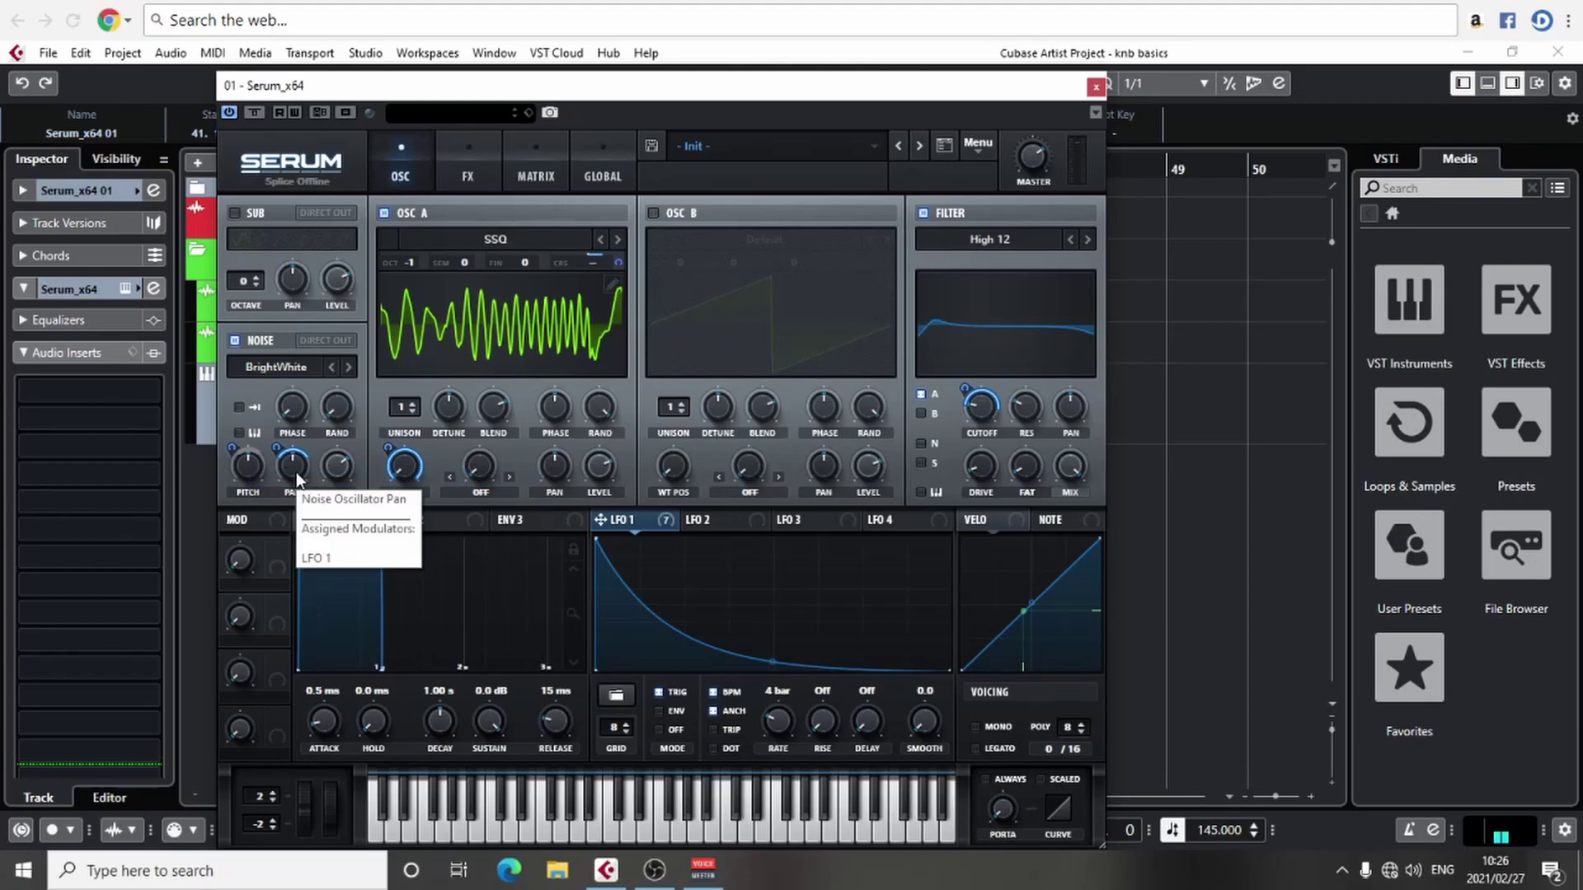
{"action": "left_click", "coordinate": [281, 452]}
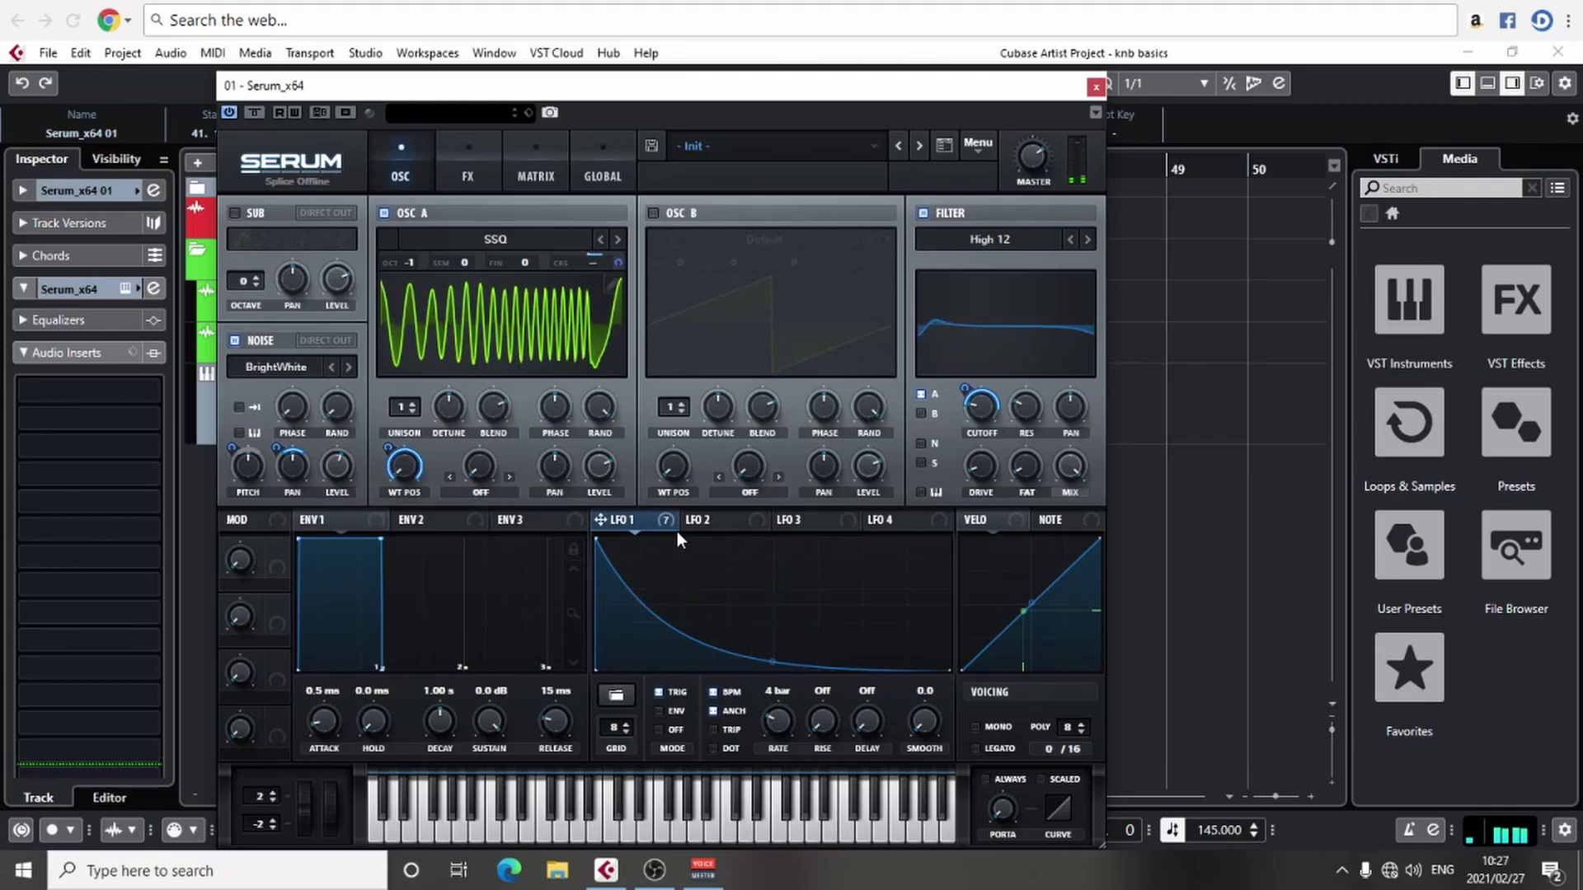
- Assign LFO 1 to Noise Level with a negative amount and turn off noise one-shot
{"action": "mouse_move", "coordinate": [393, 504]}
{"action": "left_mouse_down"}
{"action": "mouse_move", "coordinate": [337, 468]}
{"action": "mouse_move", "coordinate": [307, 514]}
{"action": "left_mouse_up"}
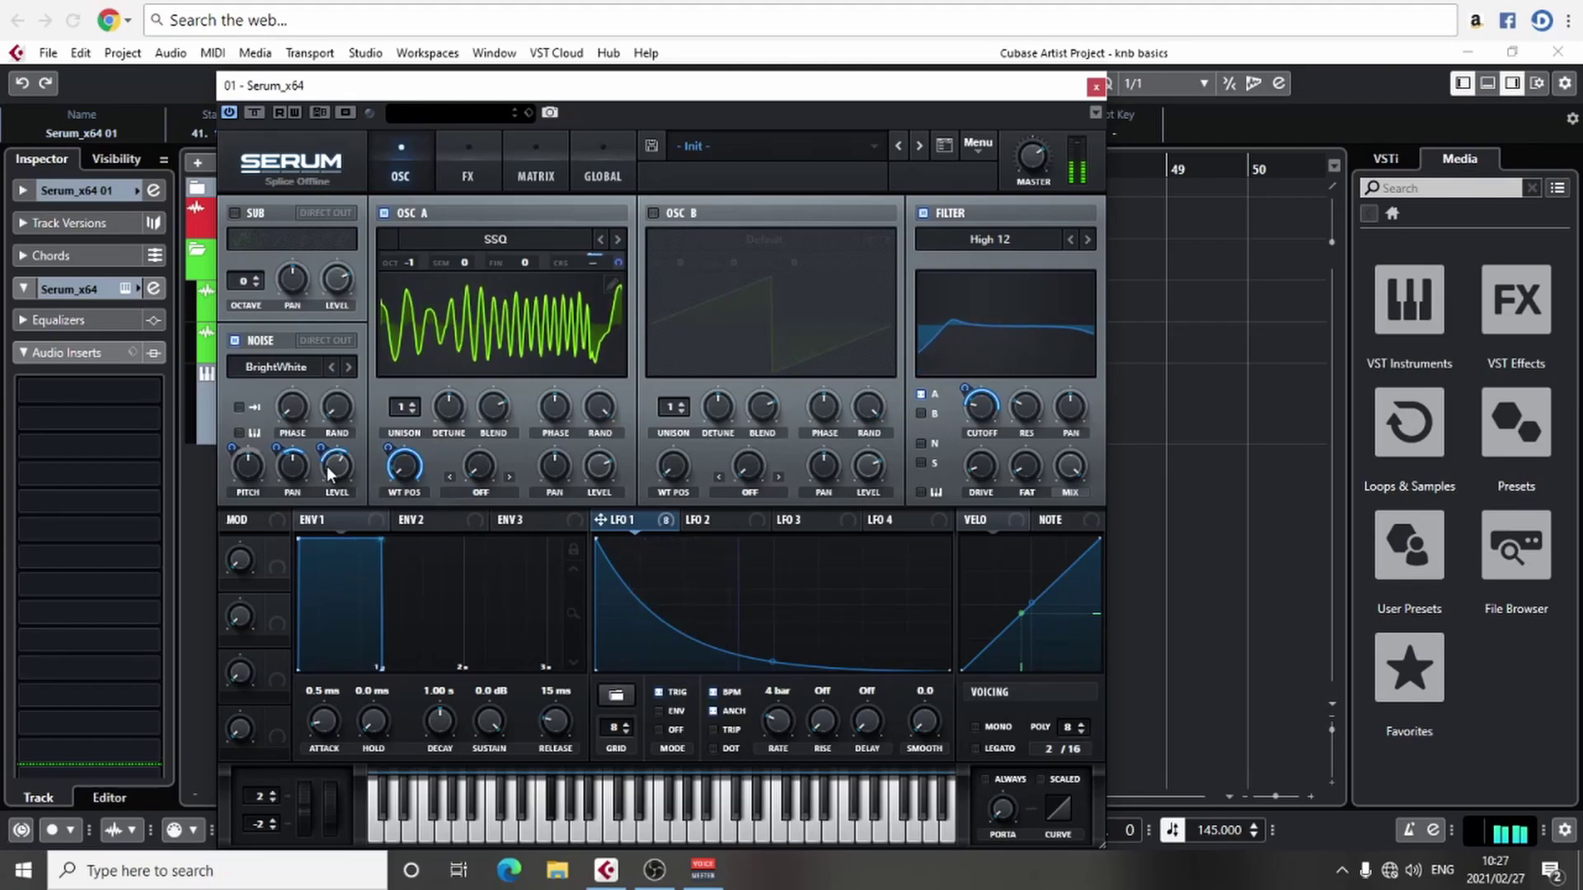
{"action": "left_click", "coordinate": [251, 406]}
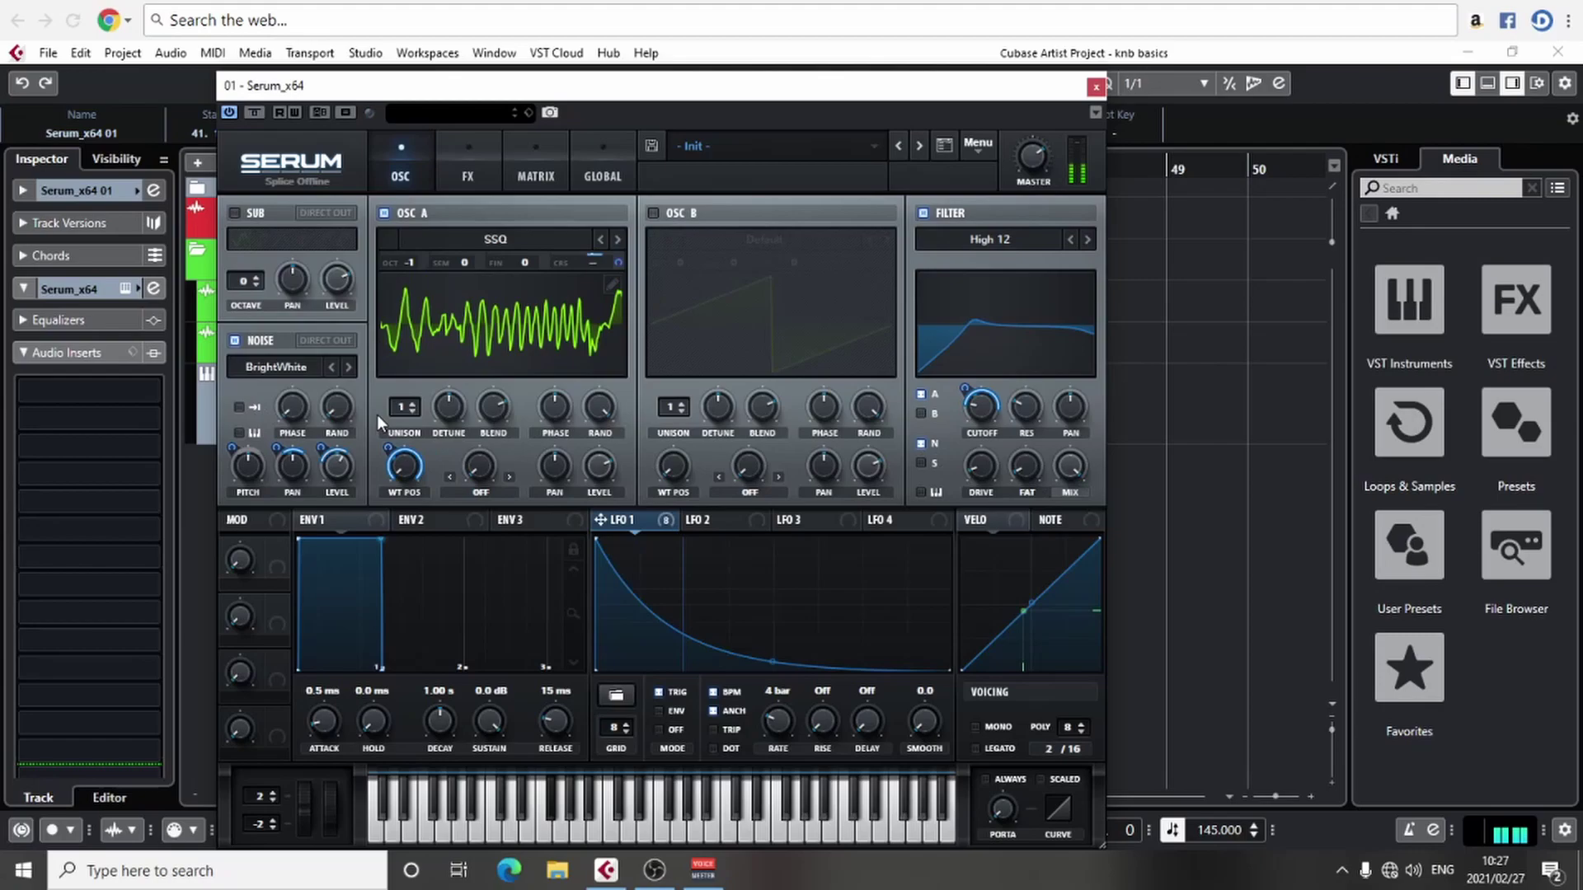
- Load the Spectral > Grimace [SN] wavetable on oscillator A and sweep its WT position
{"action": "left_click", "coordinate": [478, 155]}
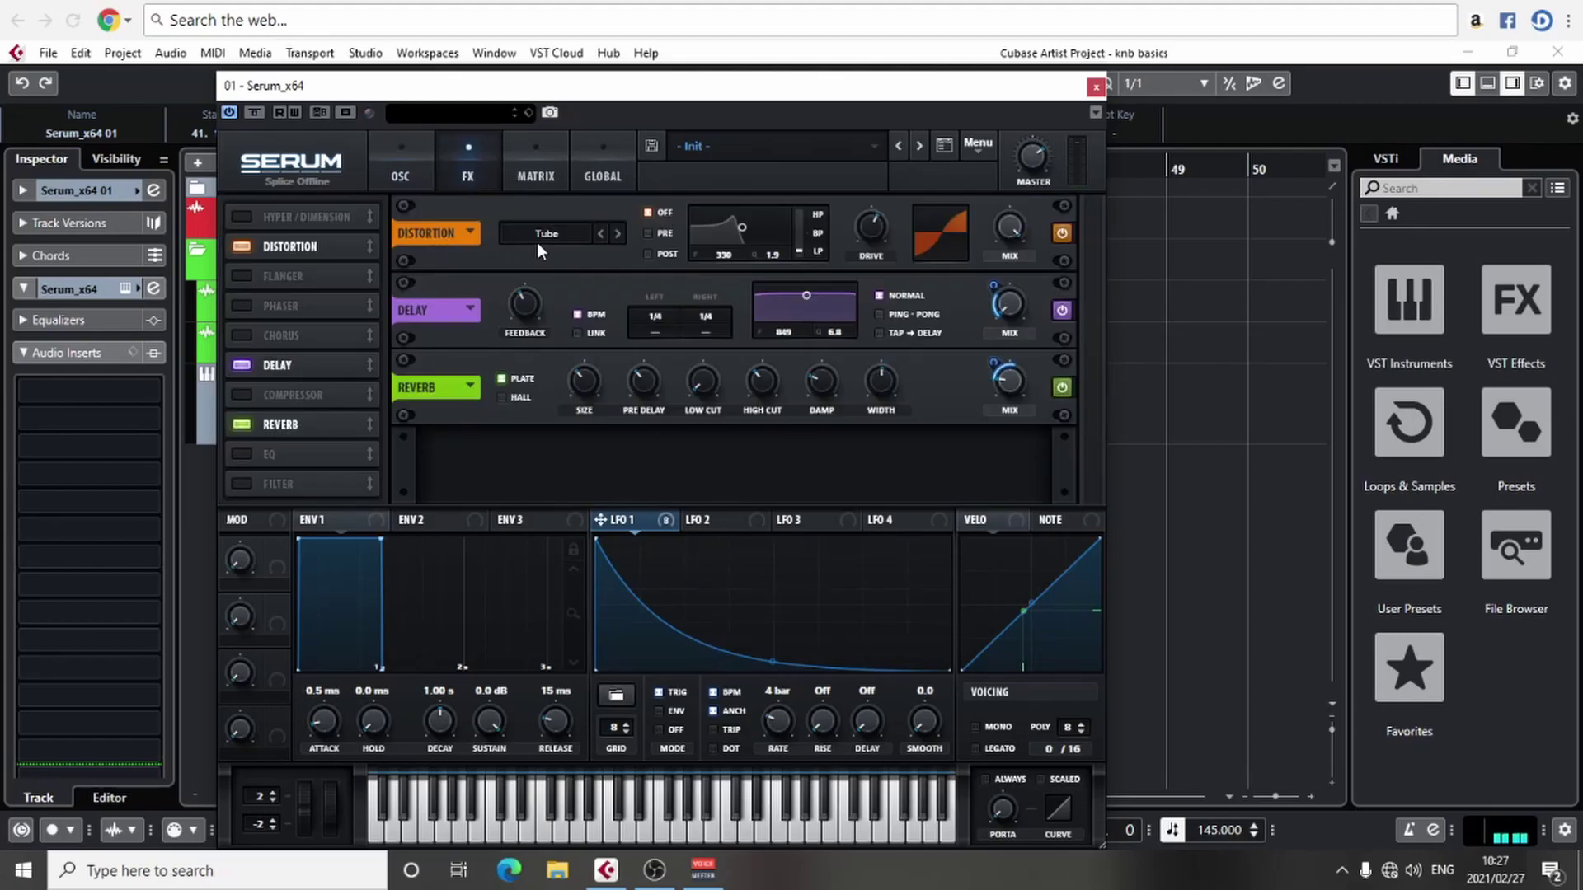
{"action": "left_click", "coordinate": [404, 169]}
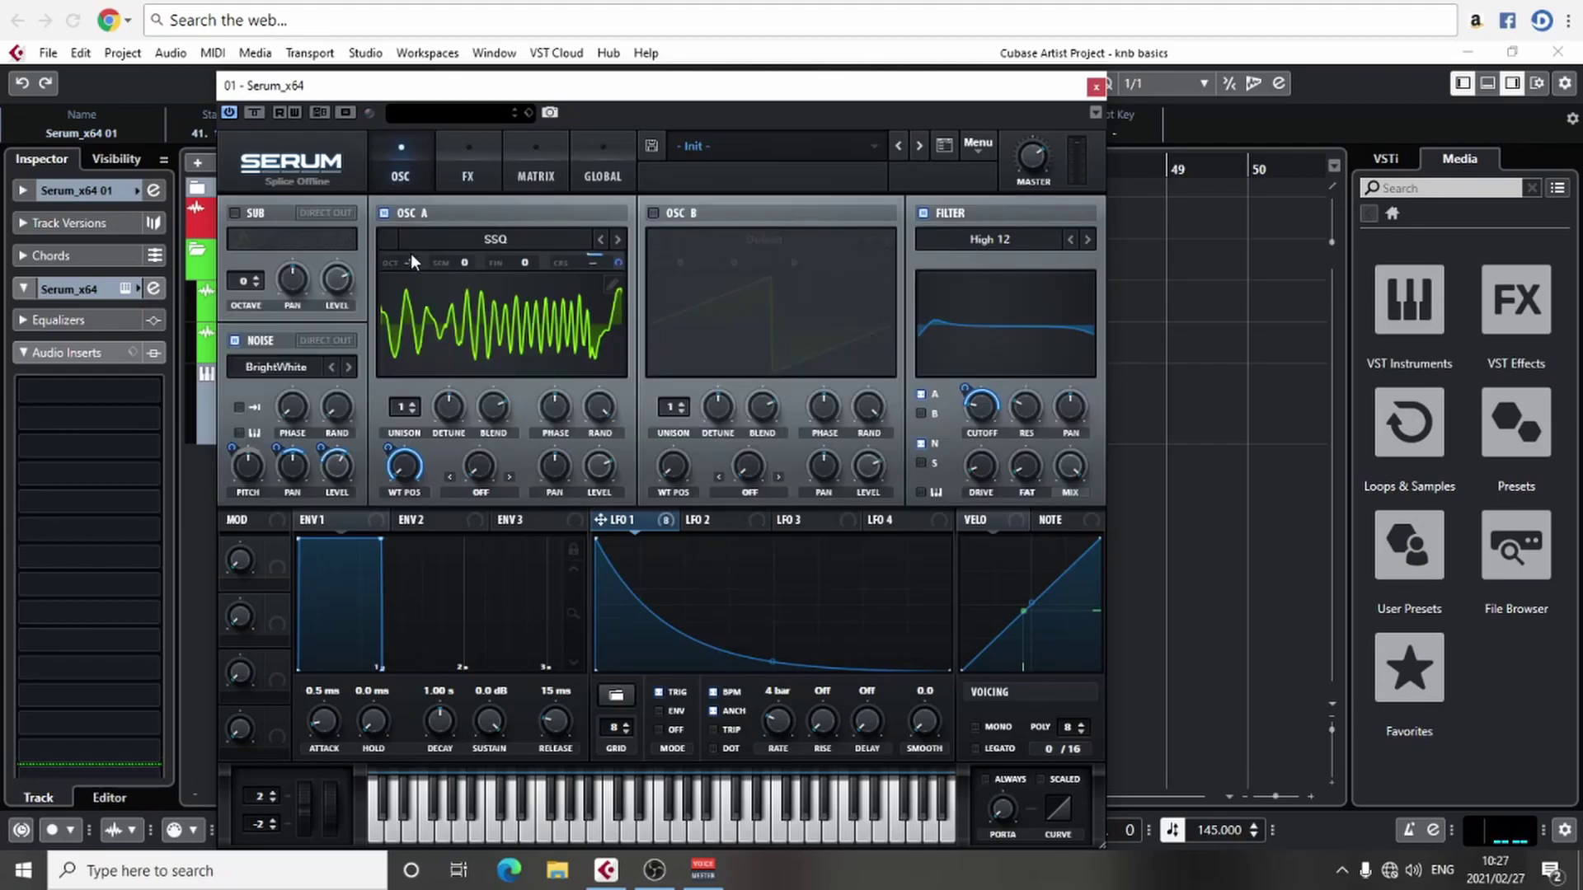
{"action": "left_click", "coordinate": [495, 239]}
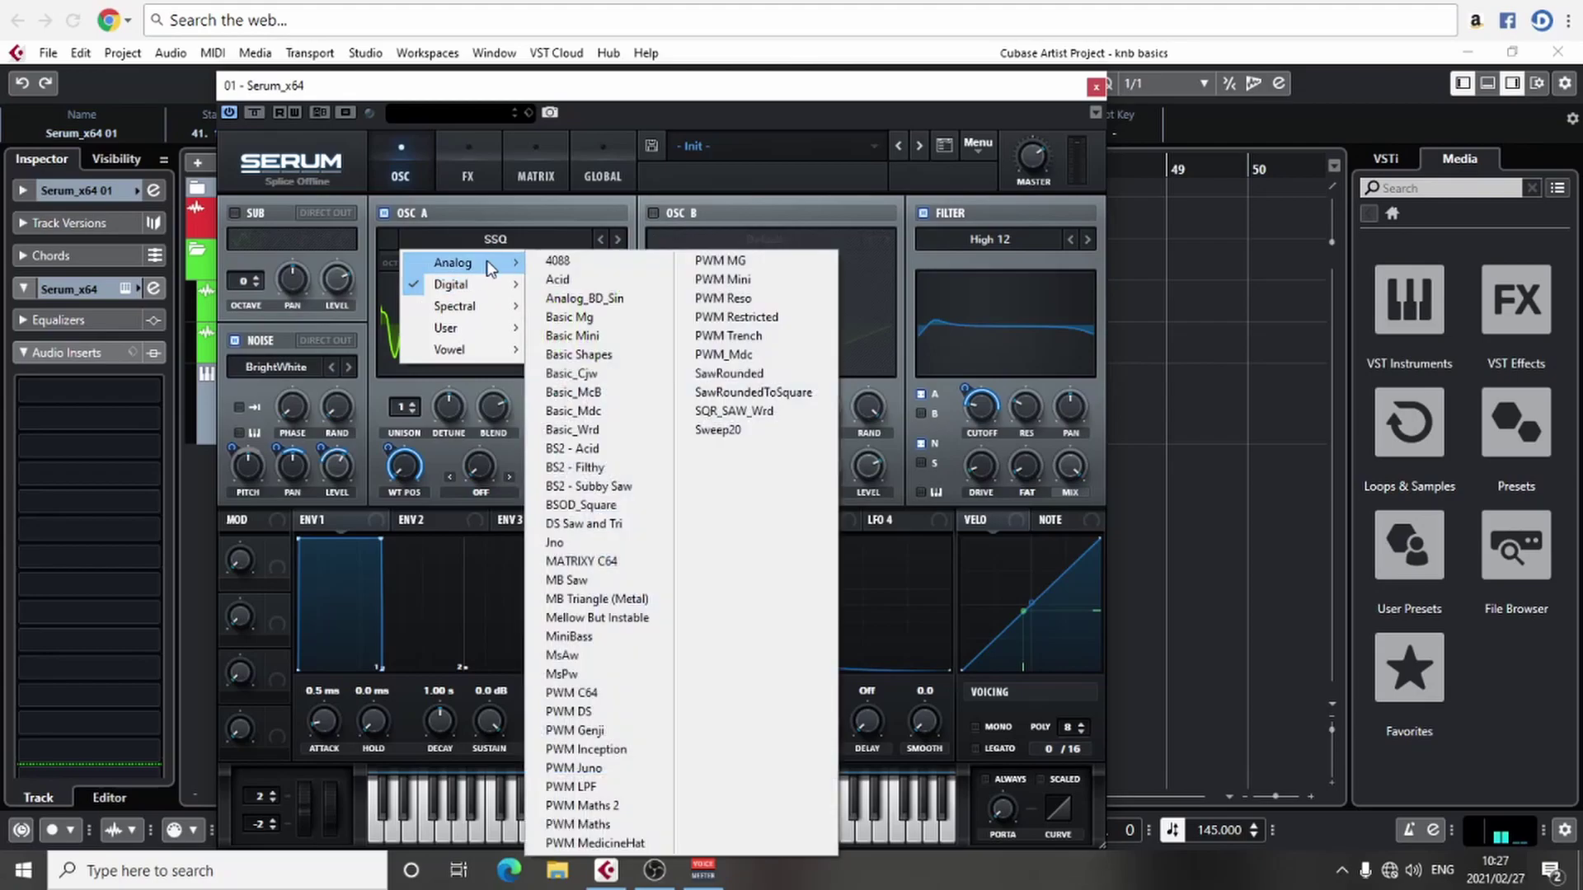
{"action": "mouse_move", "coordinate": [458, 305]}
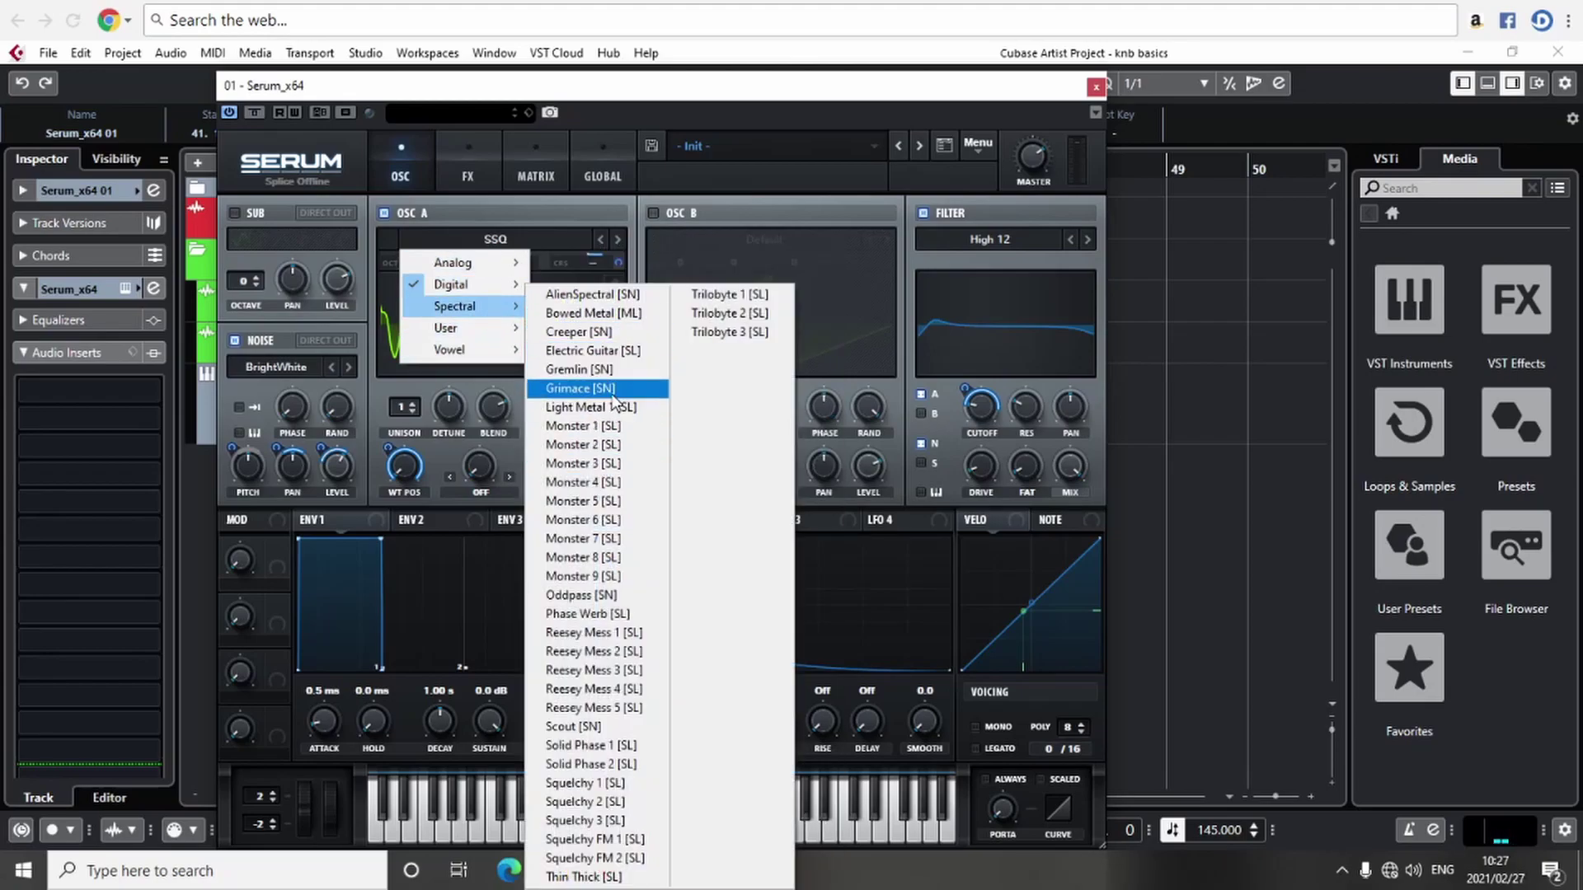
{"action": "left_click", "coordinate": [580, 388]}
{"action": "left_click_drag", "start_coordinate": [411, 472], "coordinate": [385, 480]}
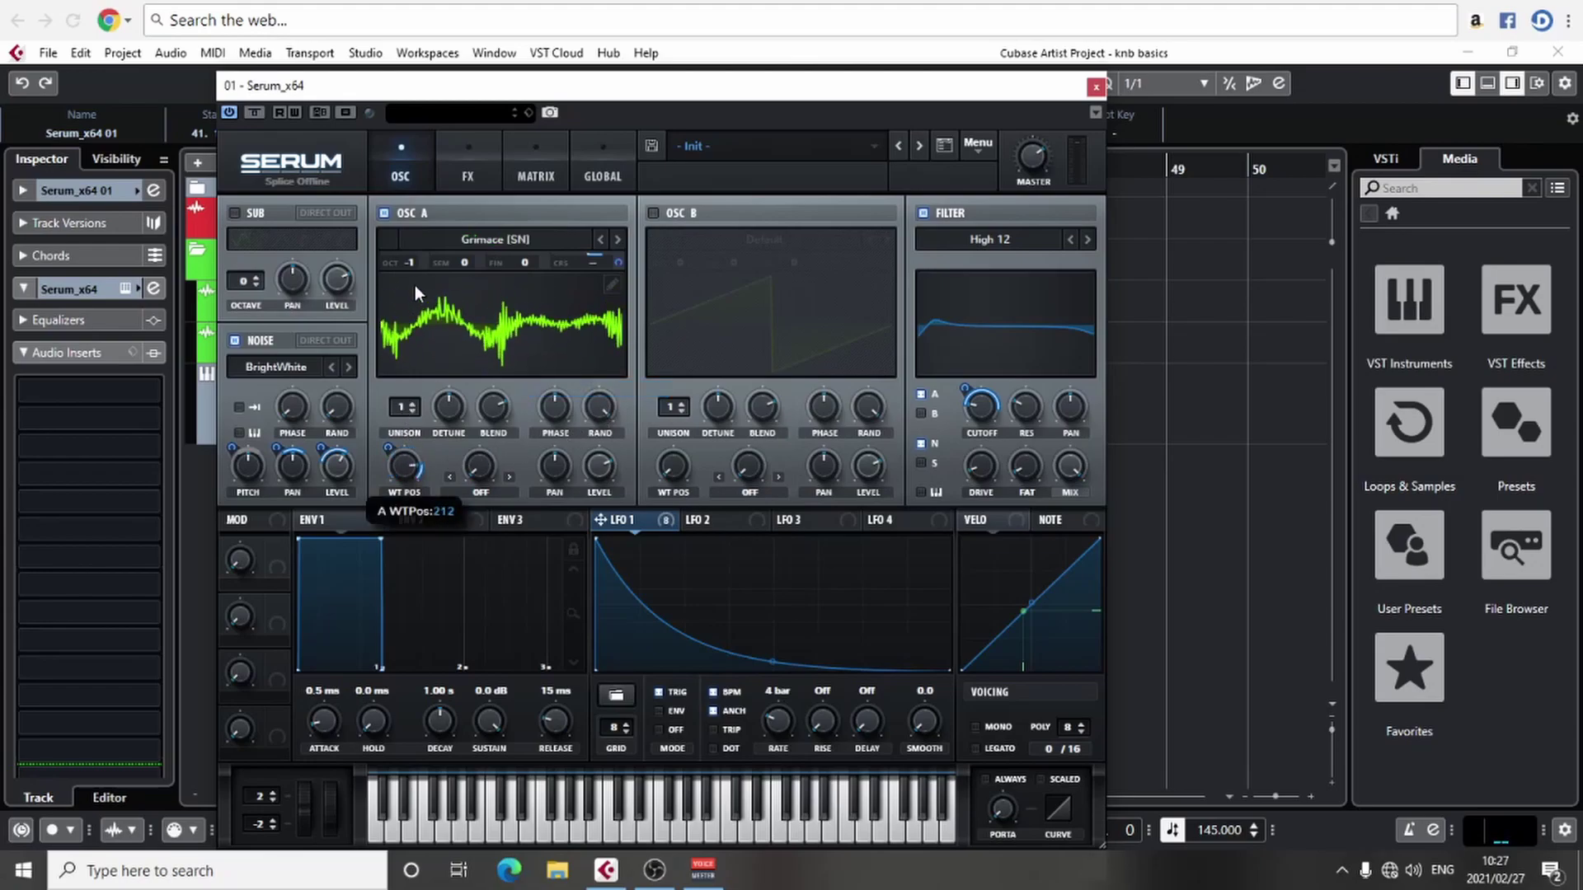